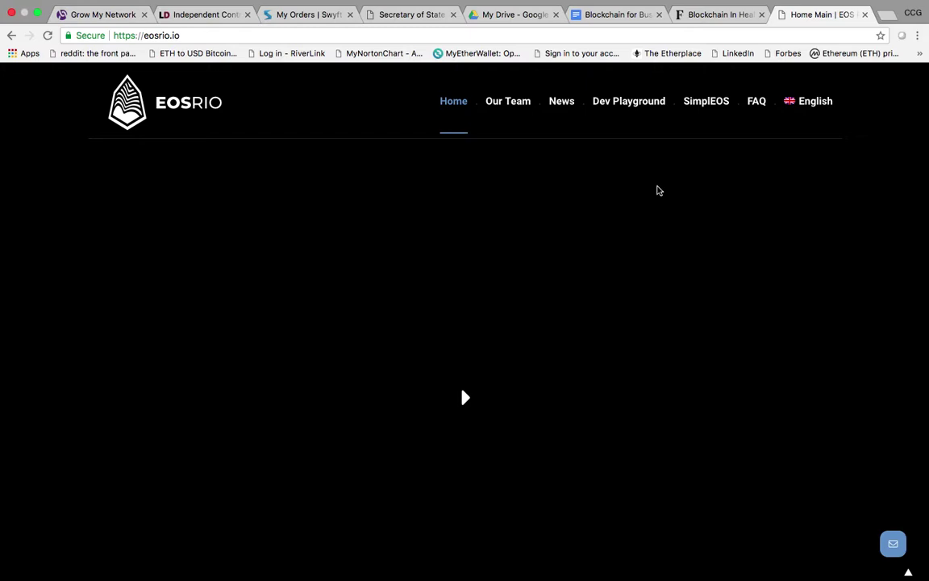
# Step: Scroll through the EOS Rio site's home page
pyautogui.scroll(-5, 888, 173)
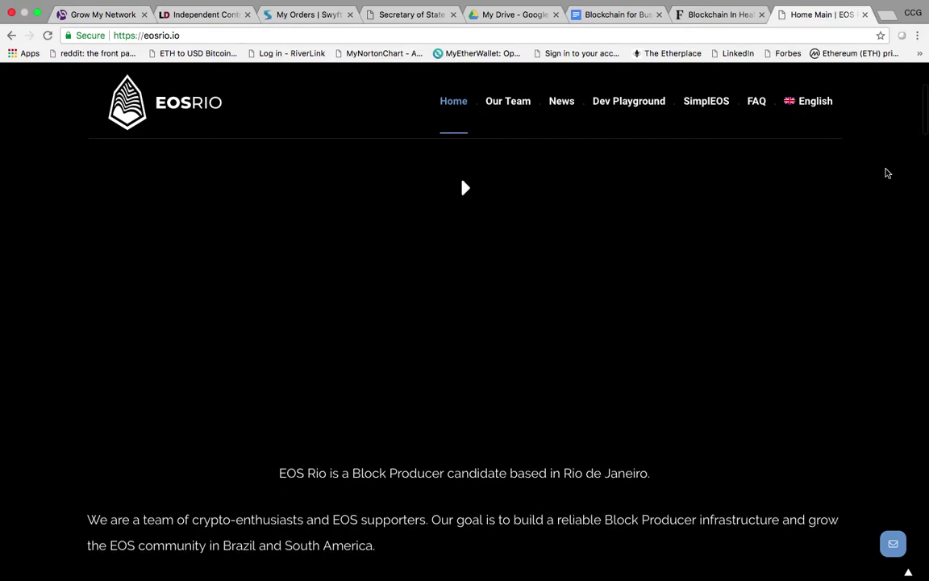
pyautogui.scroll(-1, 887, 173)
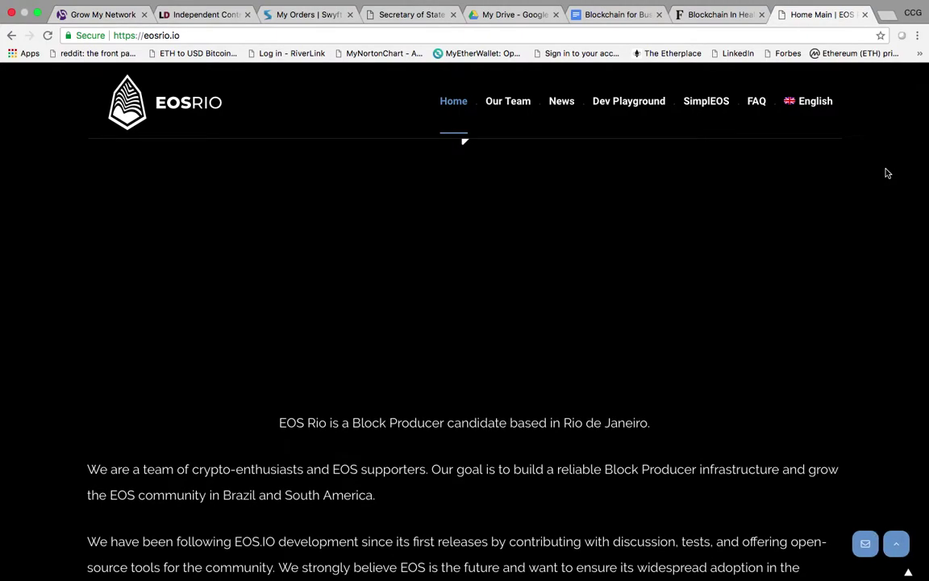
pyautogui.scroll(-1, 888, 172)
pyautogui.scroll(-1, 887, 173)
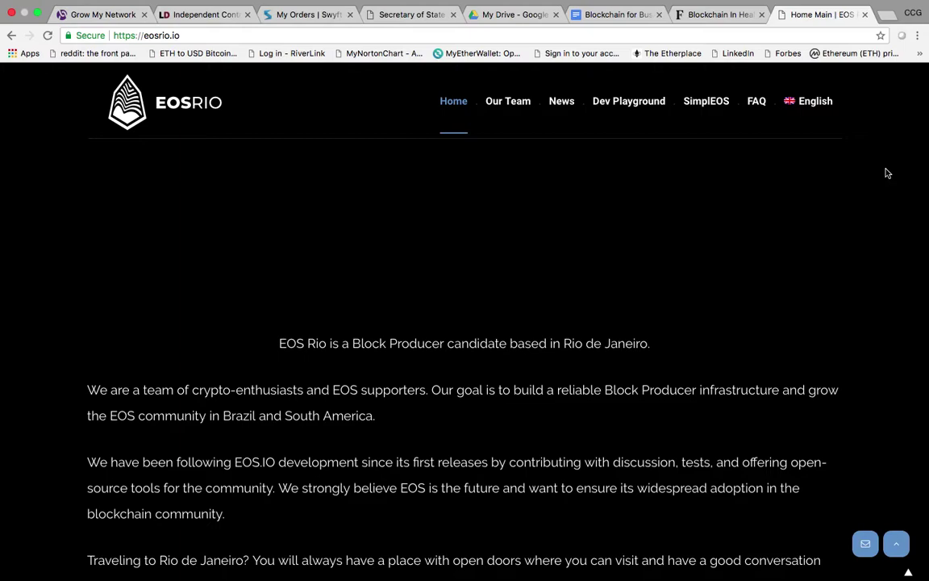
pyautogui.scroll(-5, 888, 173)
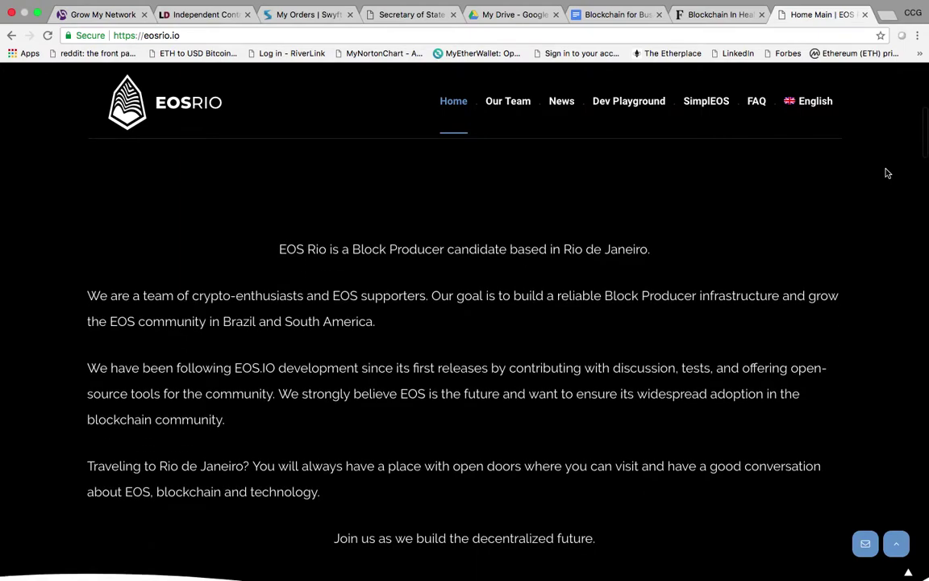
pyautogui.scroll(-3, 888, 172)
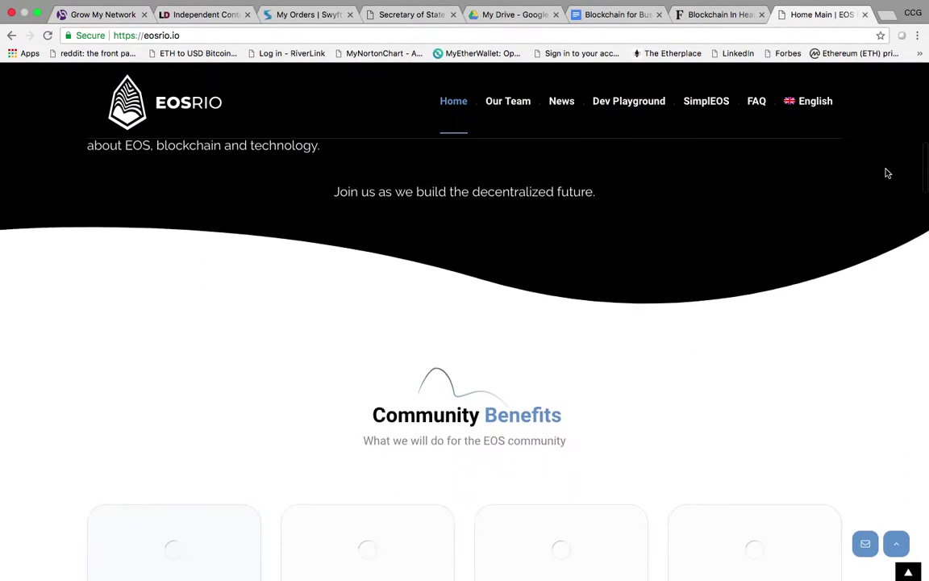
pyautogui.scroll(-1, 887, 172)
pyautogui.scroll(-1, 887, 173)
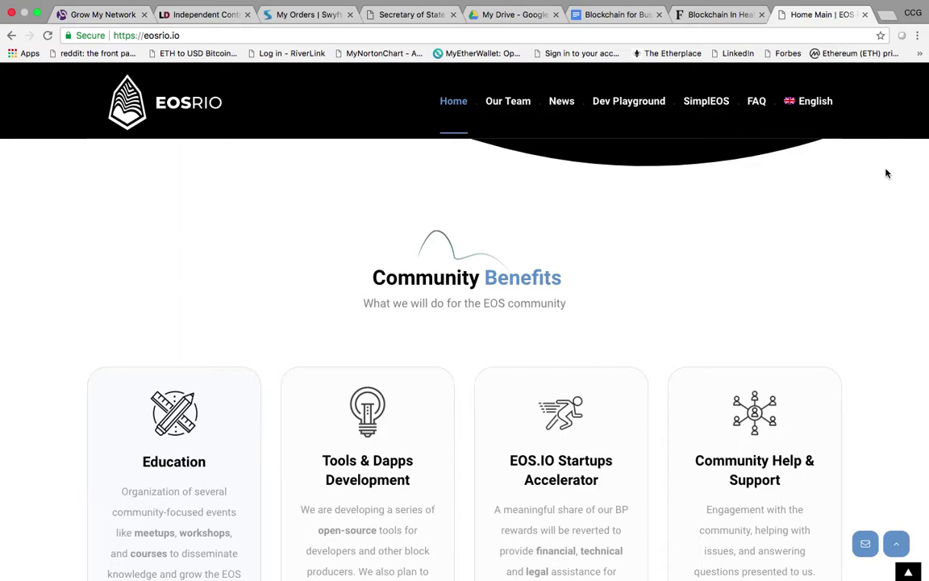
pyautogui.scroll(-2, 886, 173)
pyautogui.scroll(-4, 819, 329)
pyautogui.scroll(-4, 819, 328)
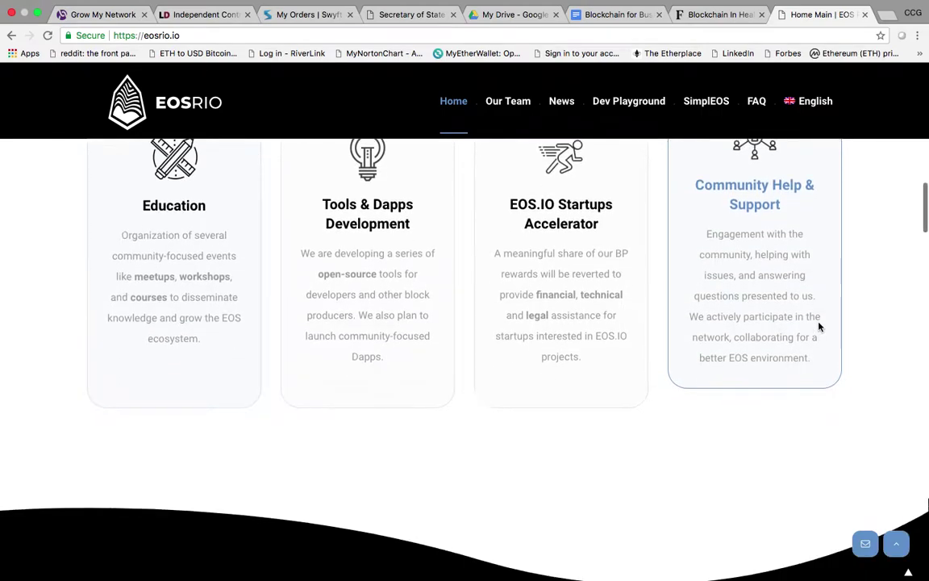
pyautogui.scroll(5, 819, 327)
pyautogui.scroll(6, 819, 327)
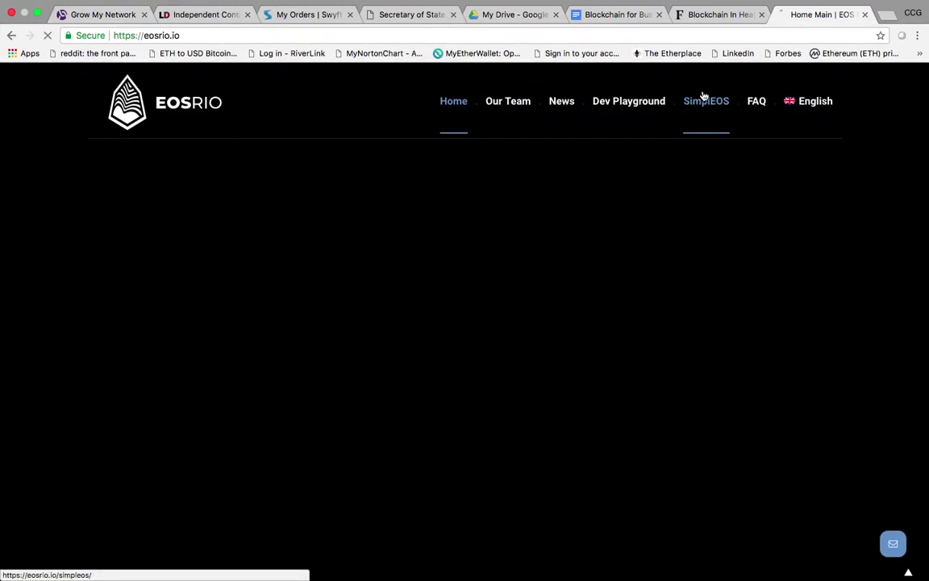
# Step: Open the SimplEOS page from the site navigation and scroll through its features
pyautogui.click(701, 94)
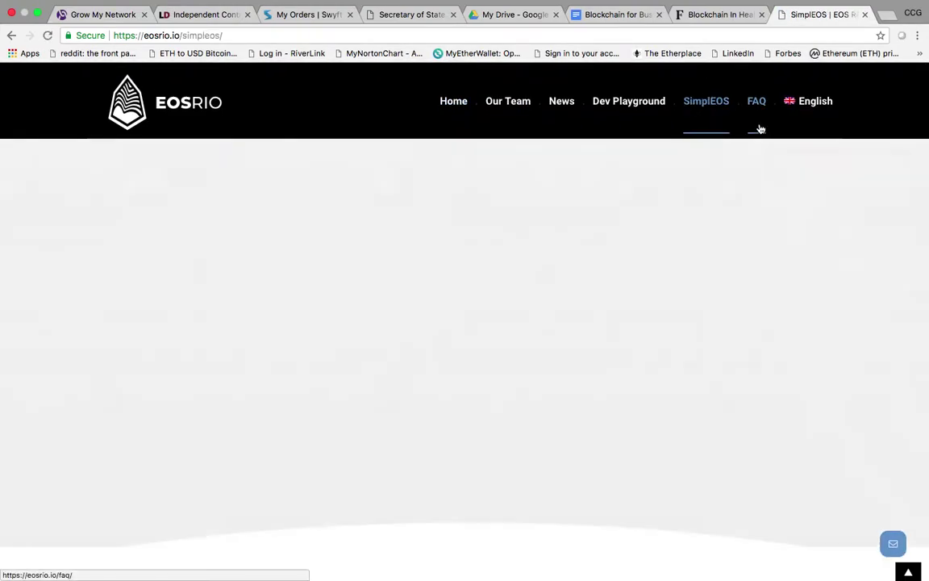
pyautogui.scroll(-5, 530, 314)
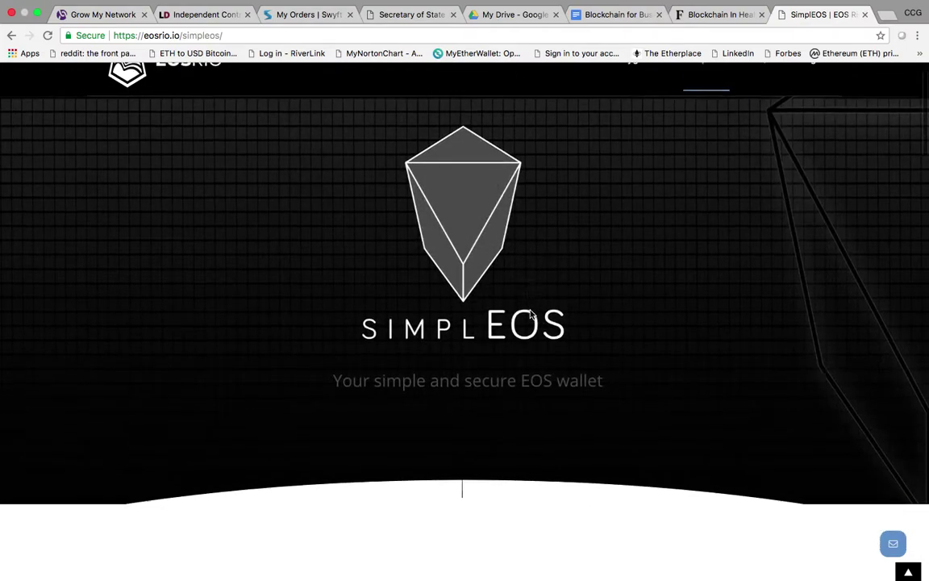
pyautogui.scroll(-1, 530, 313)
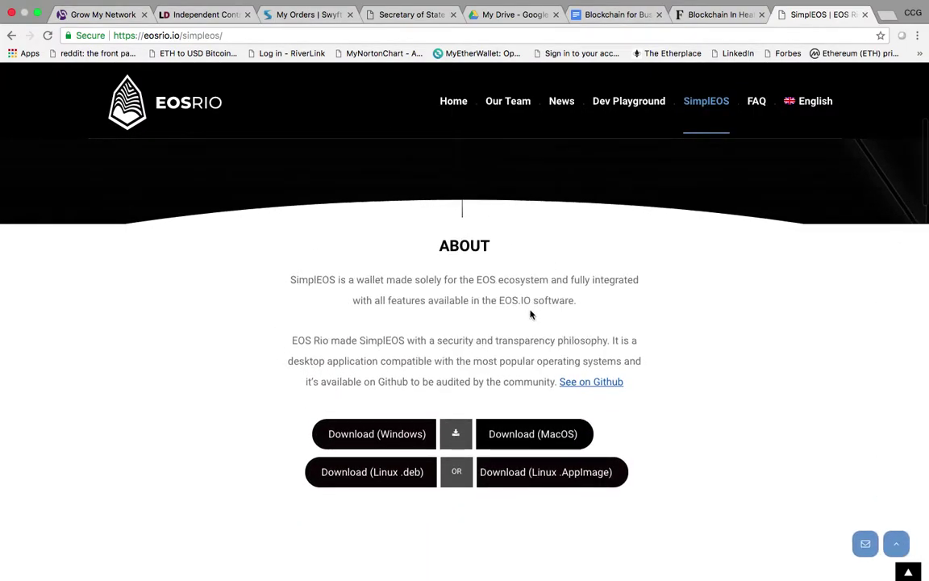
pyautogui.scroll(-2, 530, 314)
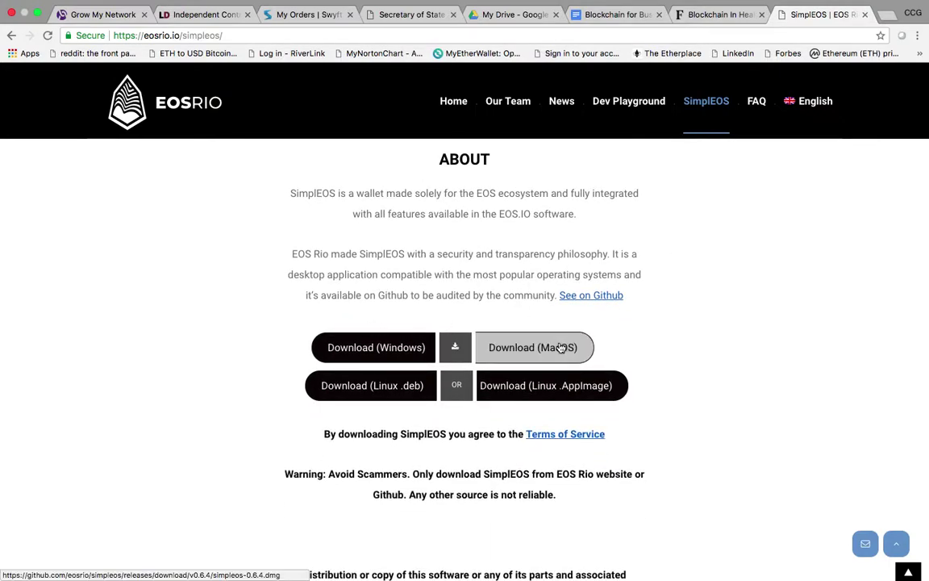
pyautogui.scroll(-9, 562, 347)
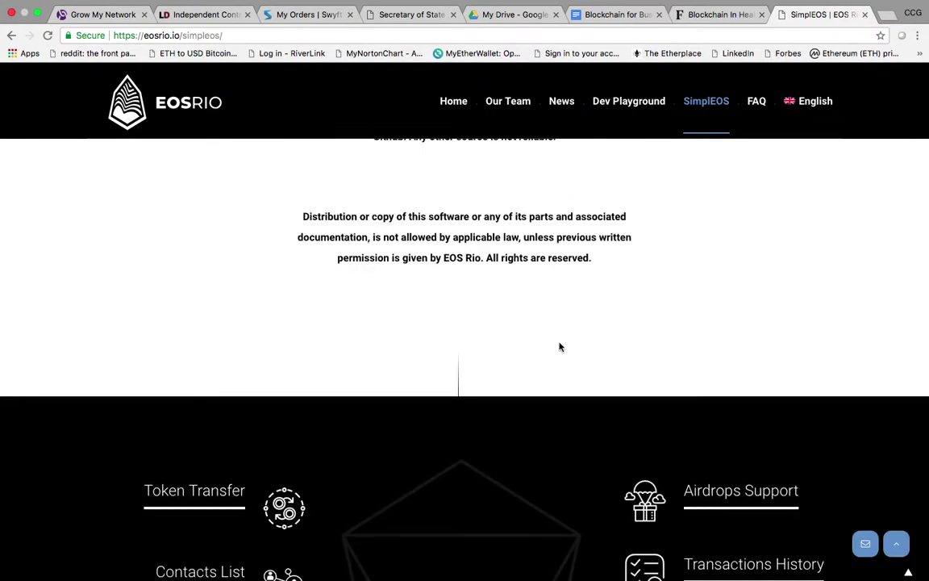
pyautogui.scroll(-4, 560, 347)
pyautogui.scroll(-3, 560, 347)
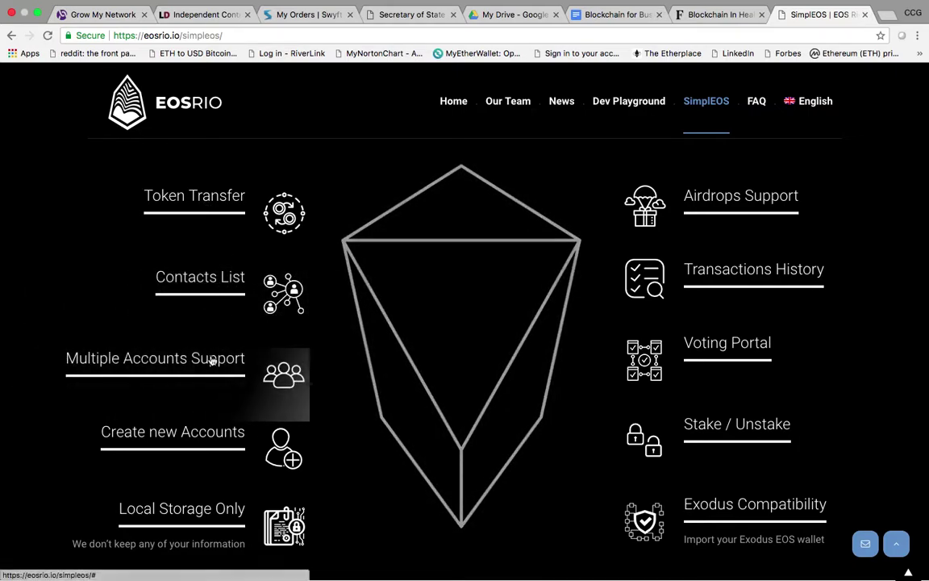
pyautogui.scroll(-2, 210, 360)
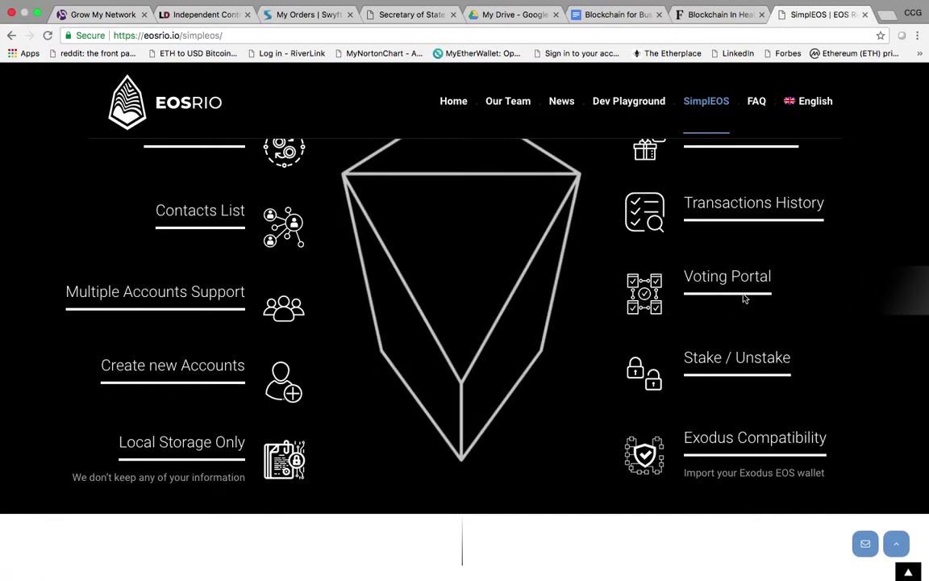
# Step: Browse the roadmap and gallery, then return to the Windows, MacOS and Linux download buttons
pyautogui.scroll(2, 745, 299)
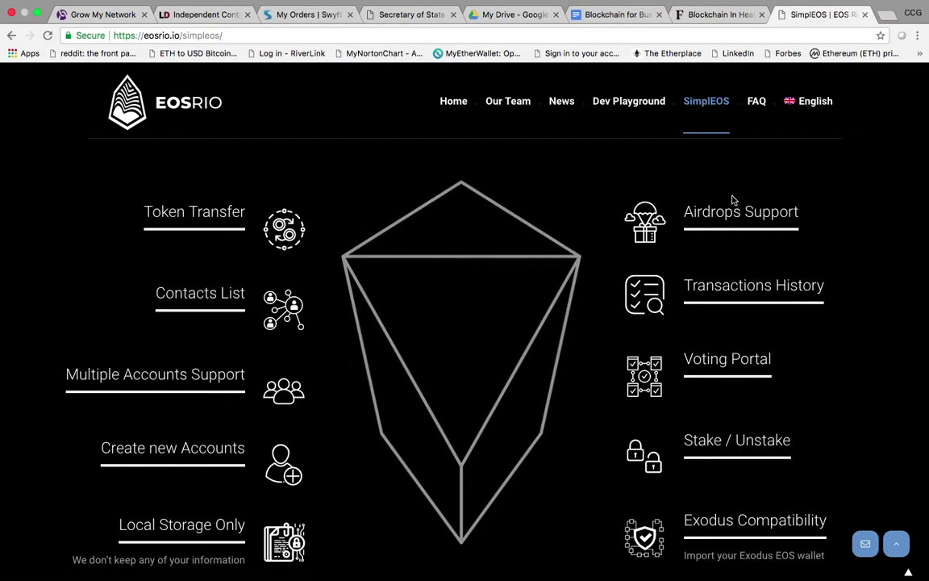
pyautogui.scroll(-1, 505, 303)
pyautogui.scroll(-5, 505, 304)
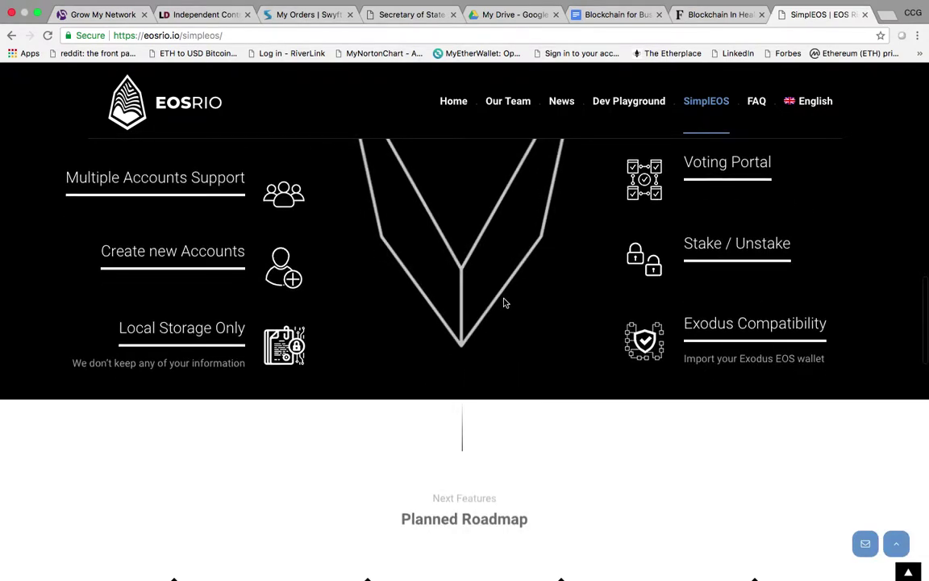
pyautogui.scroll(-2, 505, 304)
pyautogui.scroll(-5, 505, 304)
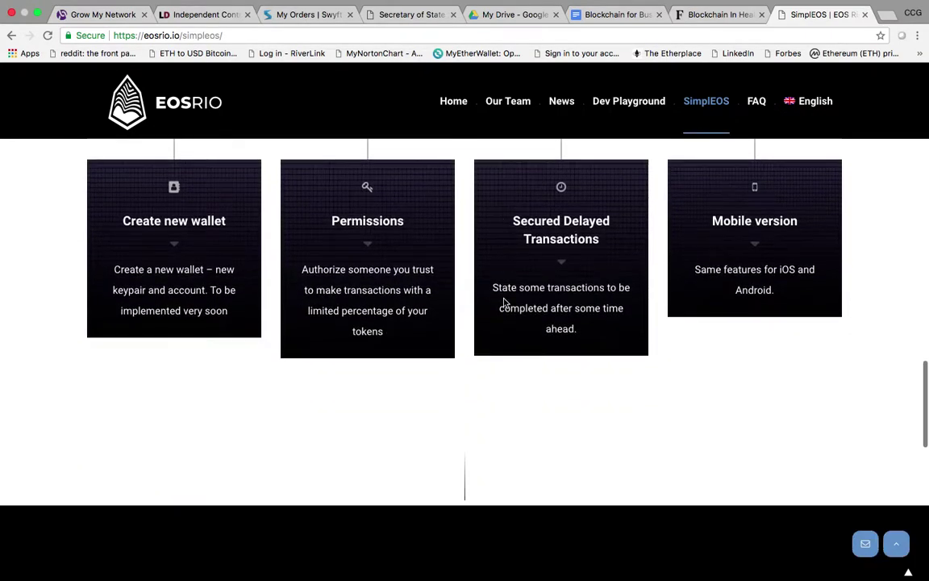
pyautogui.scroll(-3, 504, 304)
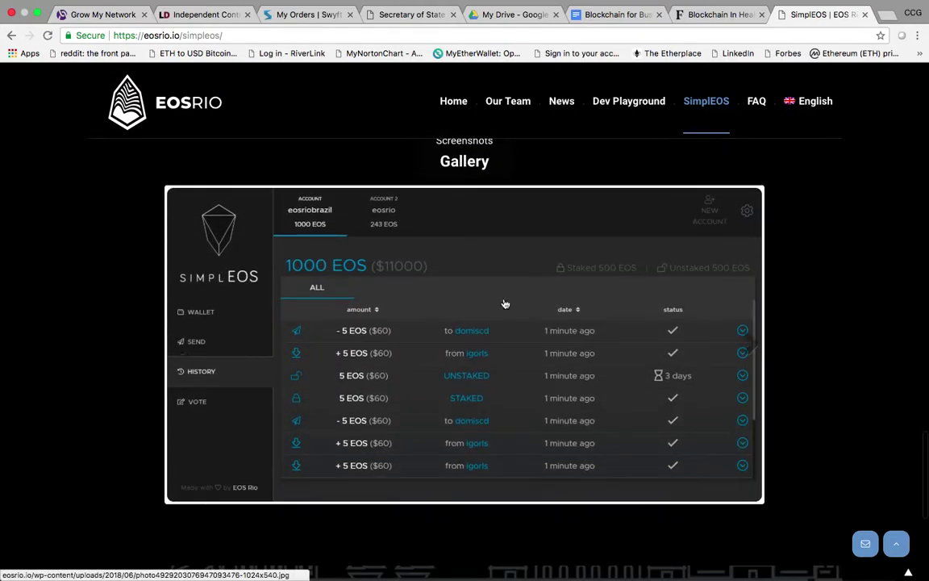
pyautogui.scroll(-4, 614, 291)
pyautogui.scroll(-3, 614, 292)
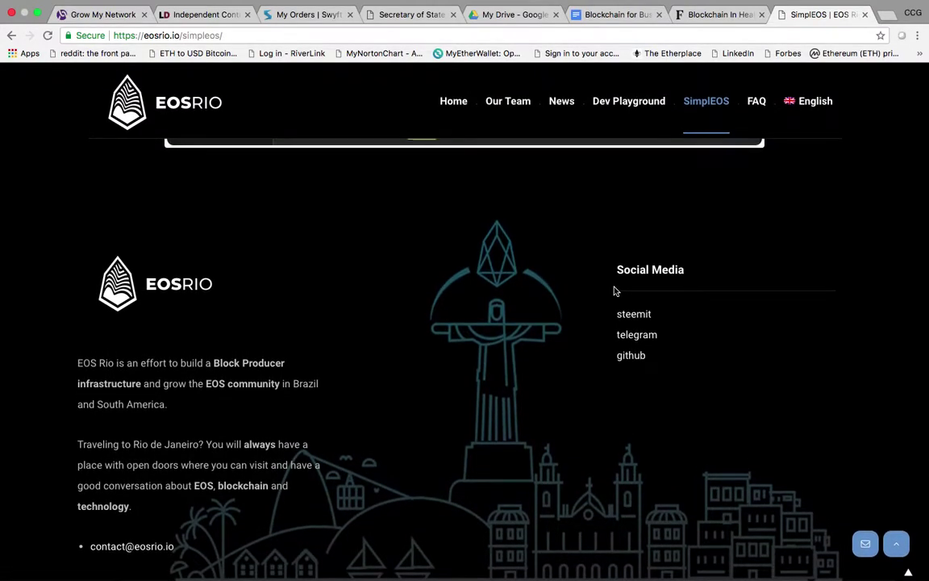
pyautogui.scroll(15, 827, 323)
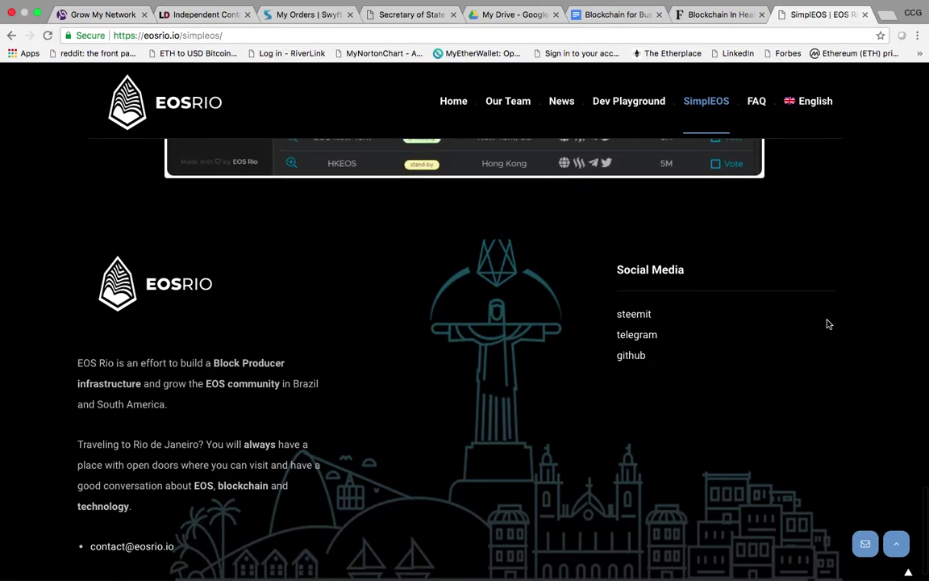
pyautogui.scroll(15, 828, 323)
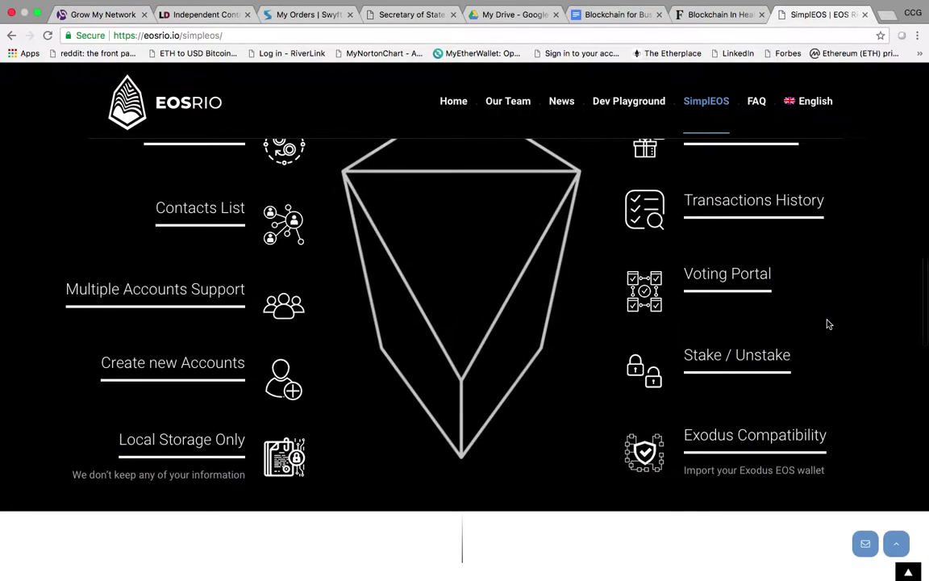
pyautogui.scroll(5, 815, 372)
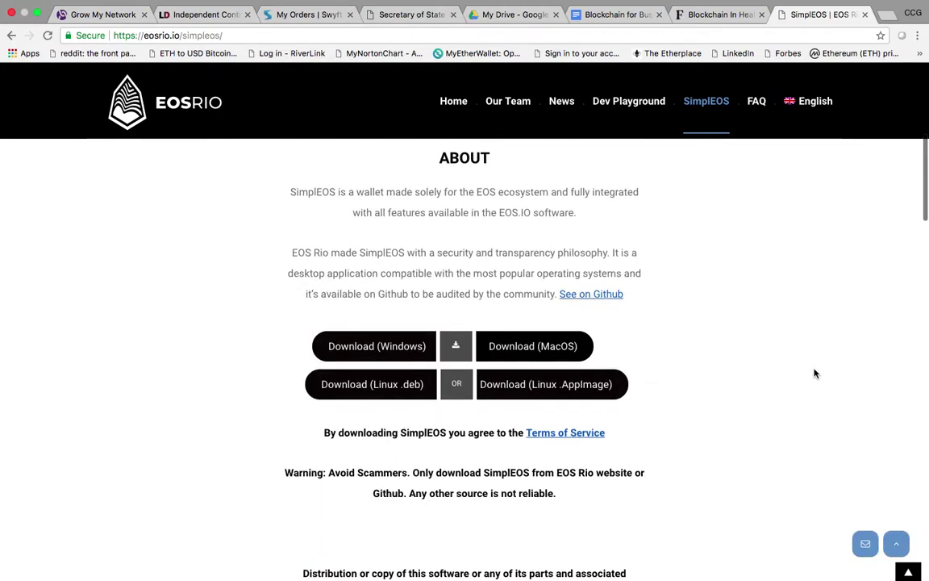
# Step: Take Chrome out of full screen, minimize it and launch SimplEOS from the Dock
pyautogui.moveTo(570, 4)
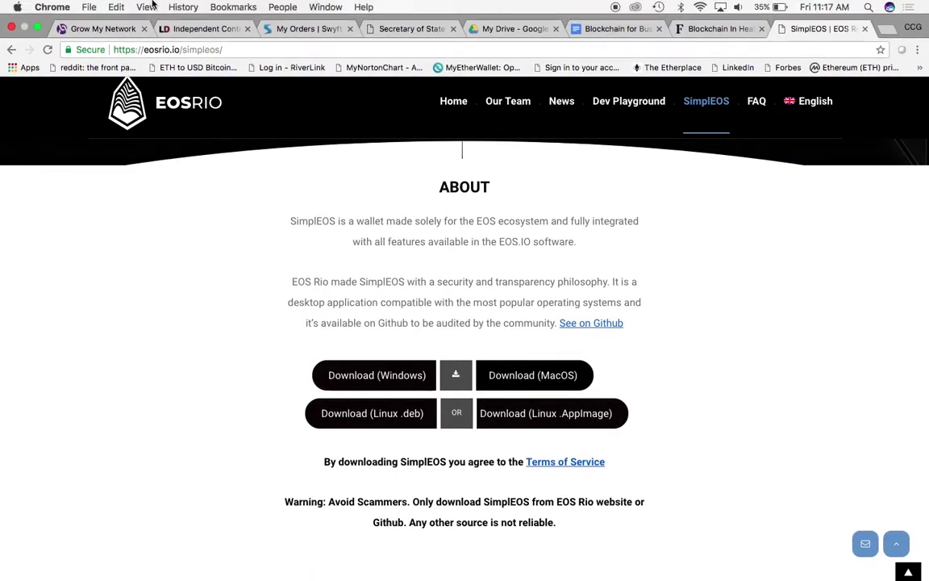
pyautogui.click(38, 29)
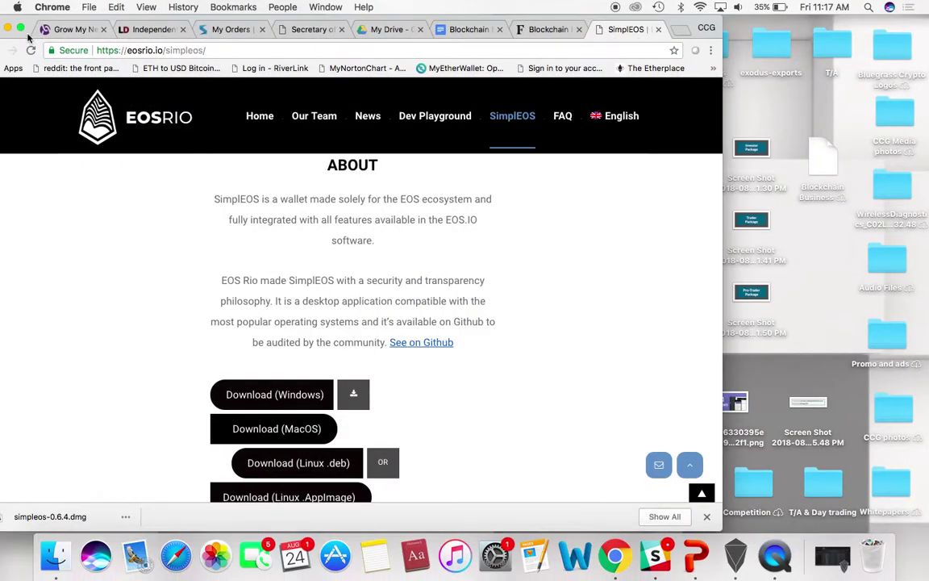
pyautogui.click(9, 30)
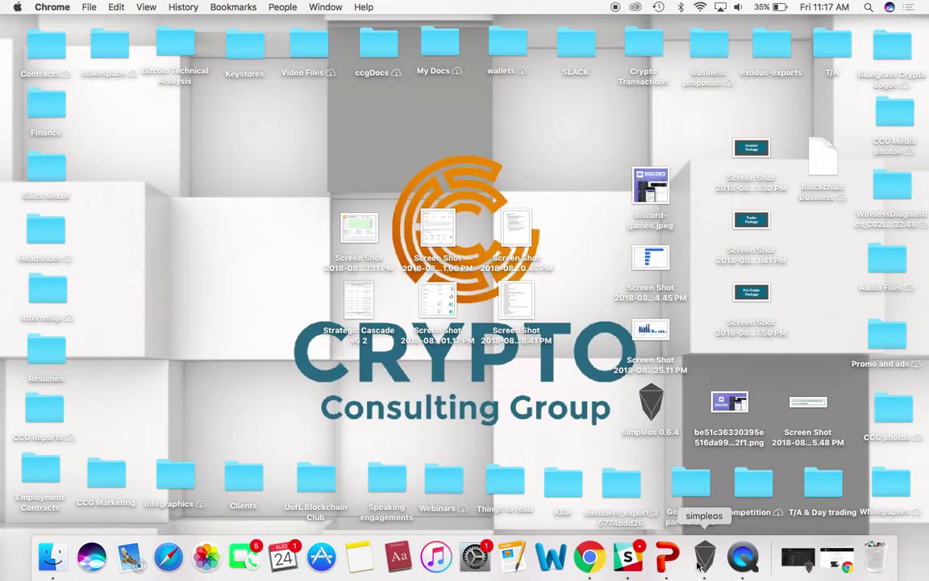
pyautogui.click(699, 566)
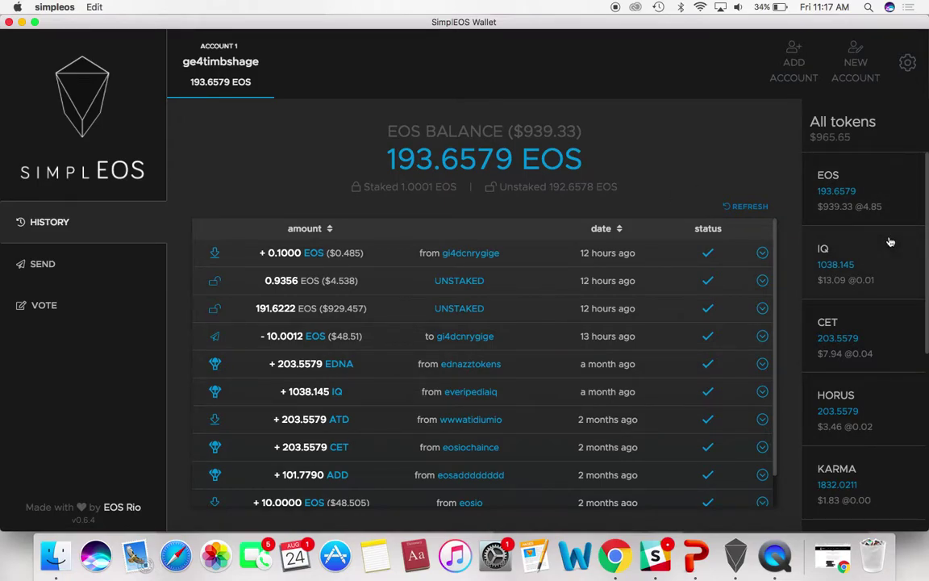
# Step: Scroll the All tokens list and transaction history beside the 193.6579 EOS balance
pyautogui.scroll(-1, 887, 257)
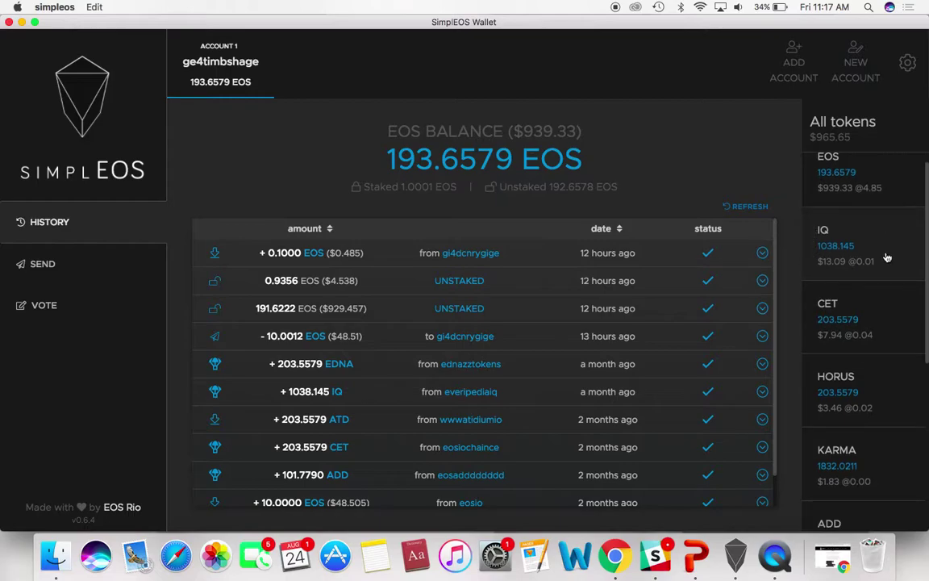
pyautogui.scroll(-2, 887, 266)
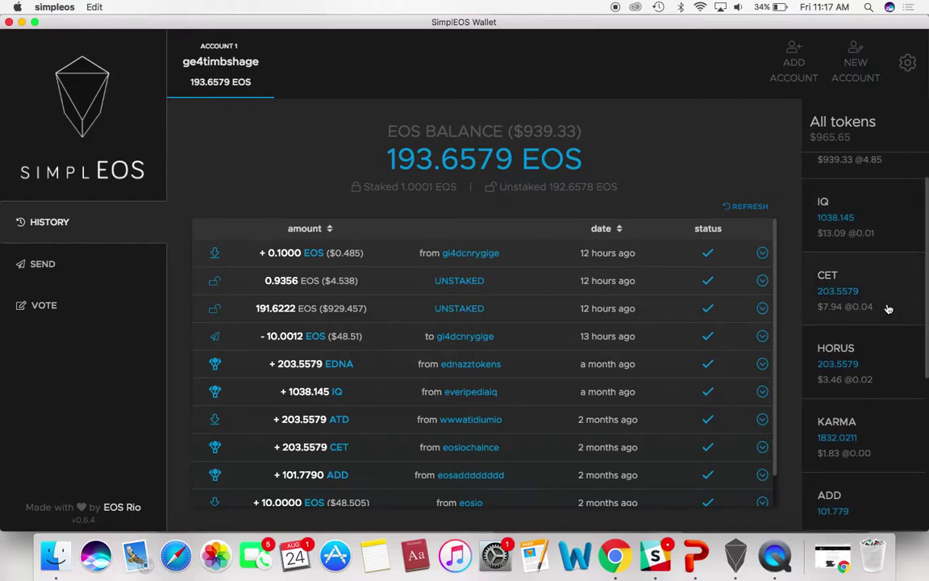
pyautogui.scroll(-5, 887, 309)
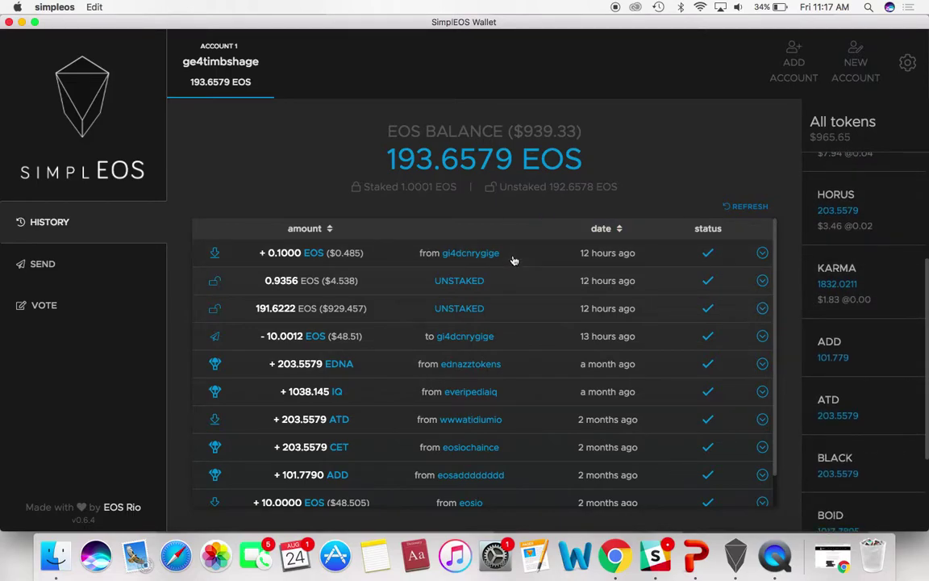
pyautogui.scroll(-2, 516, 338)
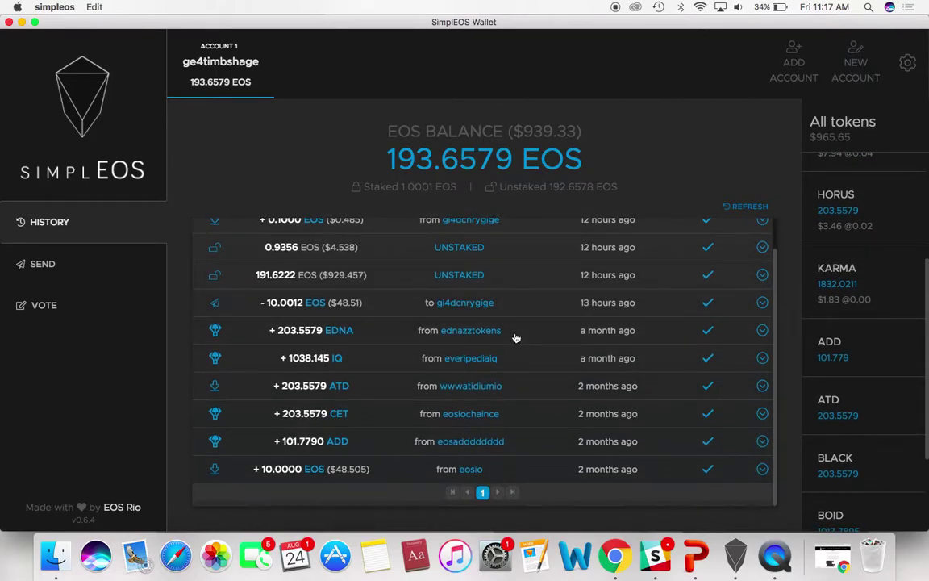
pyautogui.scroll(2, 517, 338)
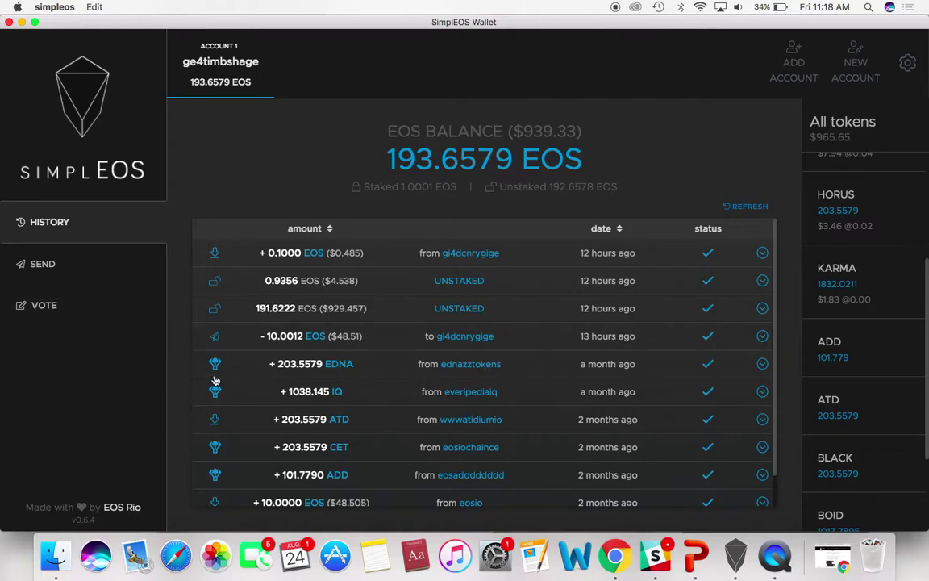
# Step: Minimize SimplEOS, launch Exodus from Launchpad and unlock it with the wallet password
pyautogui.click(22, 23)
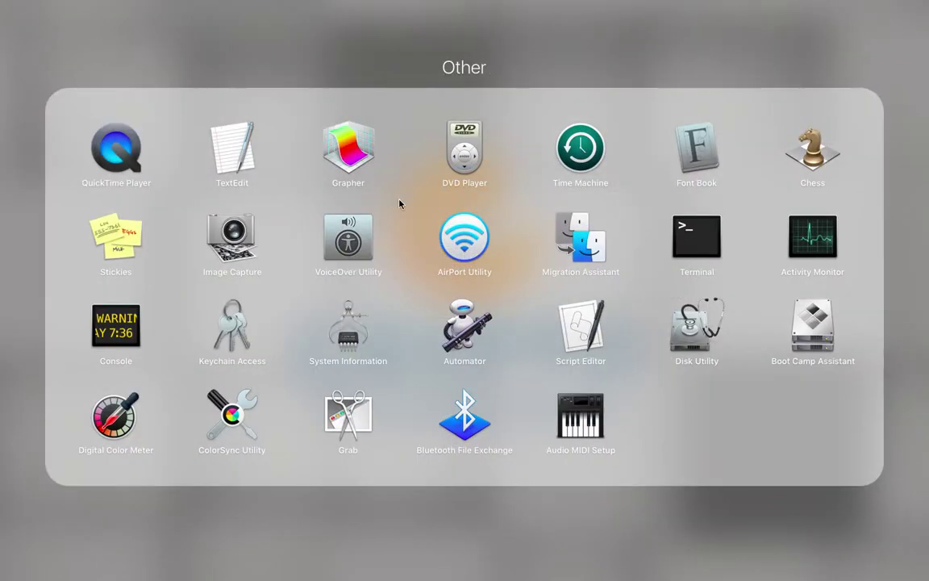
pyautogui.click(428, 509)
pyautogui.hscroll(5, 462, 423)
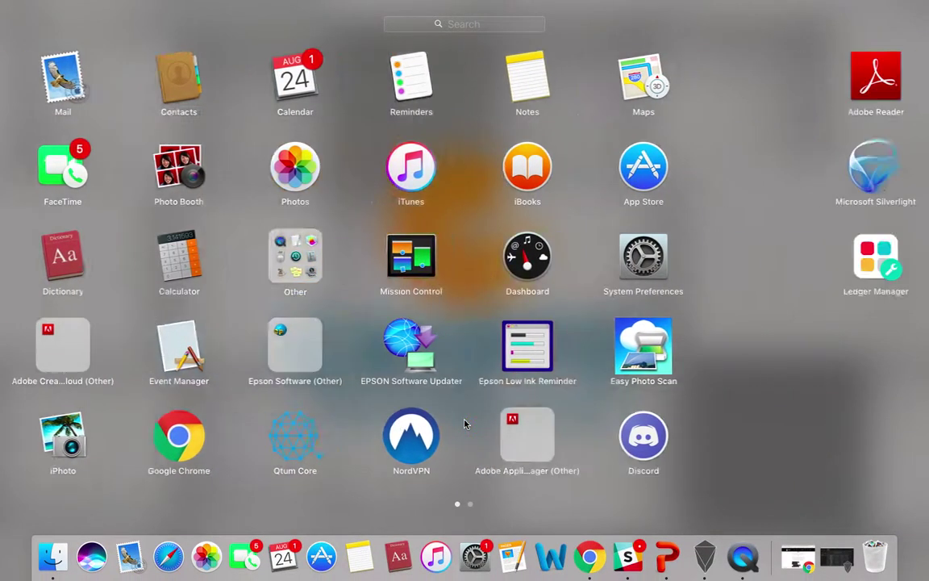
pyautogui.click(465, 256)
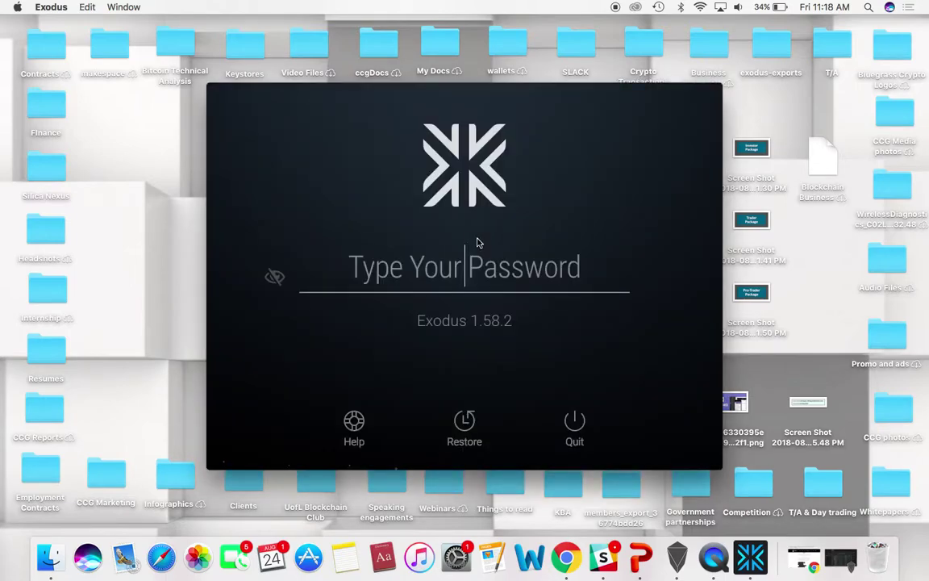
pyautogui.write('•••••••••')
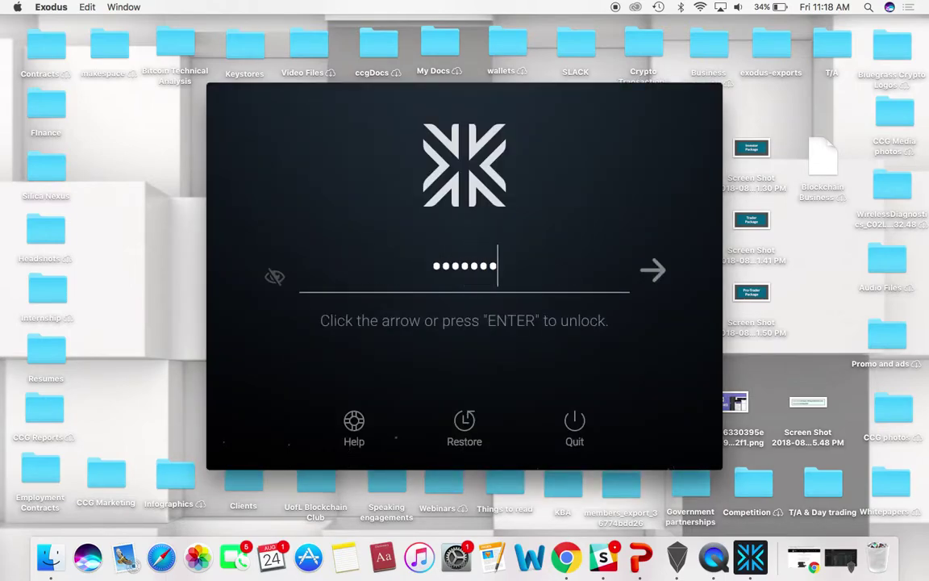
pyautogui.write('•••')
pyautogui.press('Return')
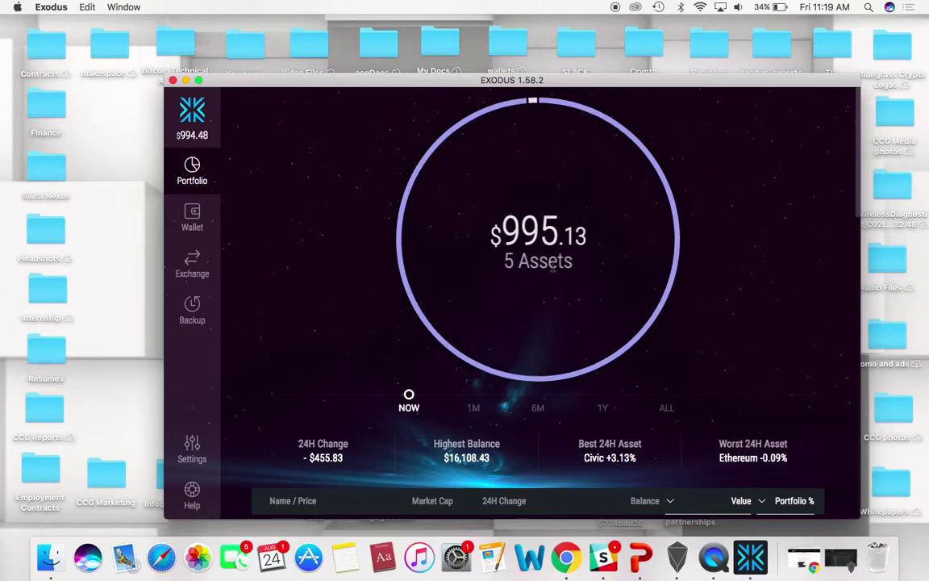
# Step: Review the $995.17 five-asset Exodus portfolio, mostly EOS, and open the Exodus menu
pyautogui.scroll(-3, 781, 341)
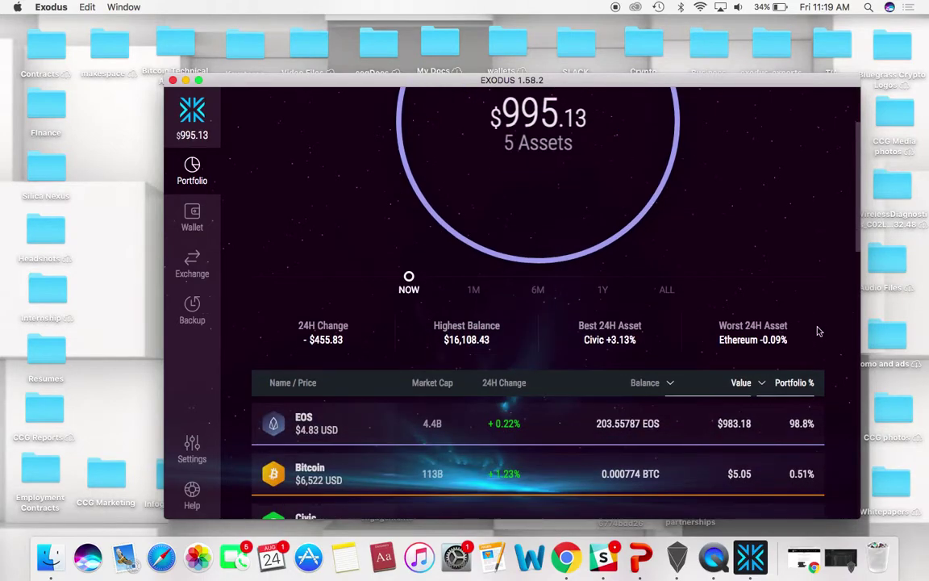
pyautogui.scroll(-3, 809, 312)
pyautogui.scroll(-2, 807, 312)
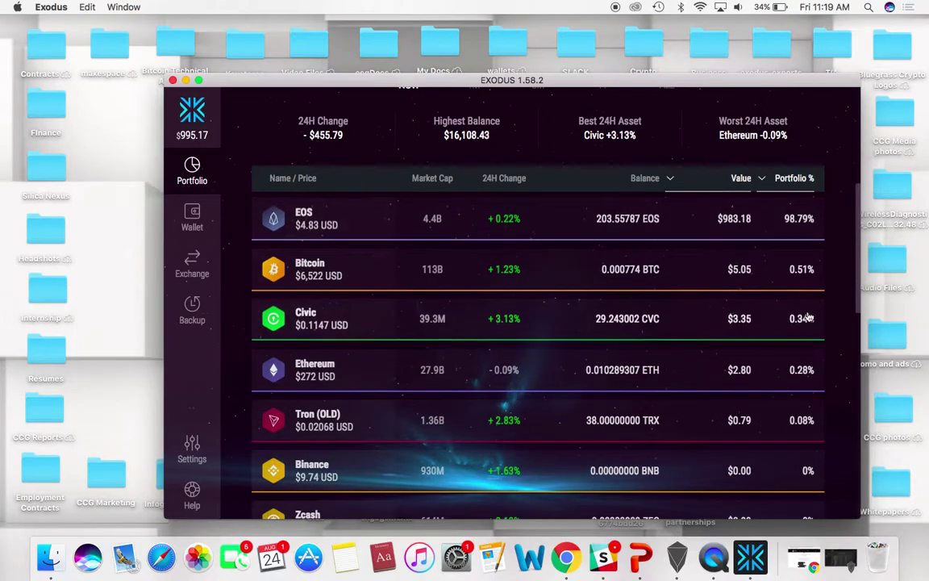
pyautogui.scroll(6, 844, 278)
pyautogui.scroll(-5, 844, 279)
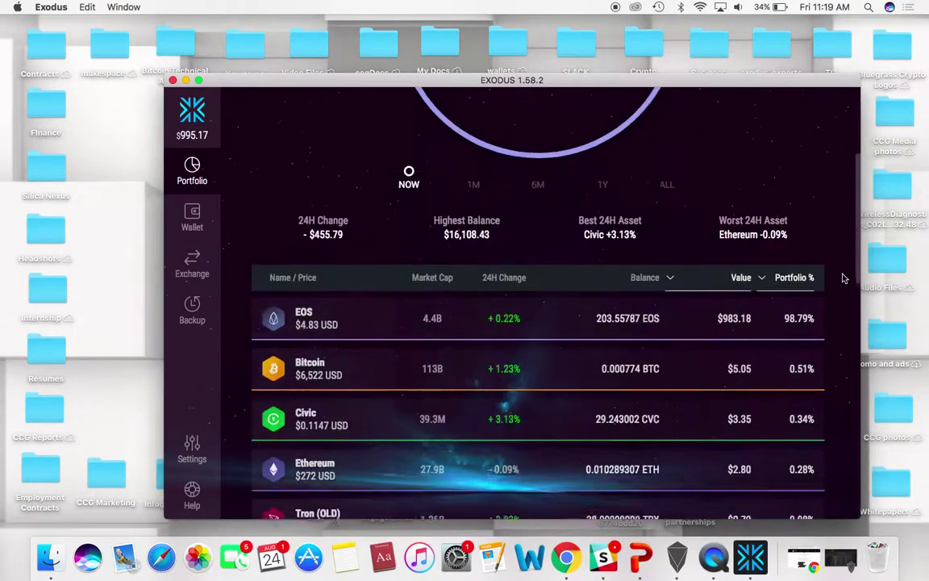
pyautogui.scroll(6, 844, 278)
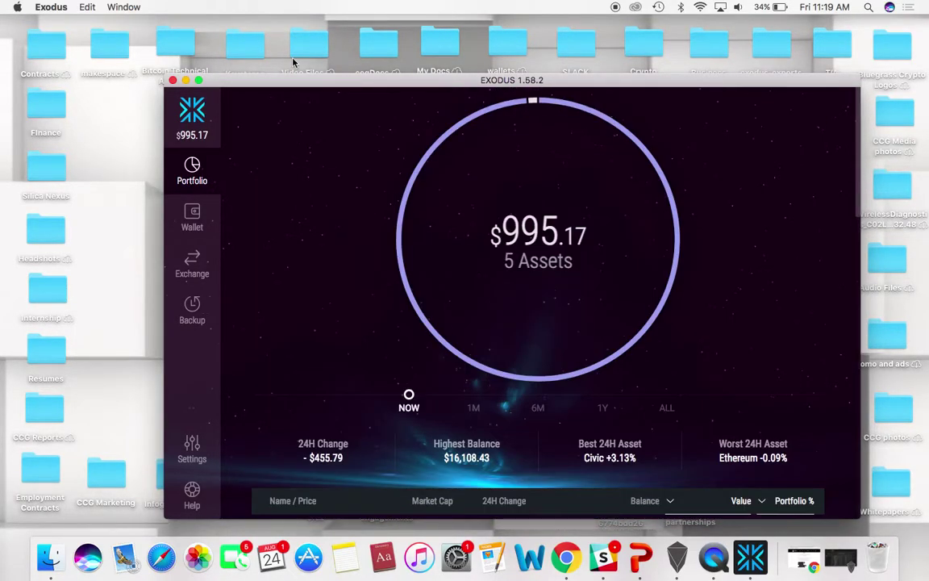
pyautogui.click(53, 7)
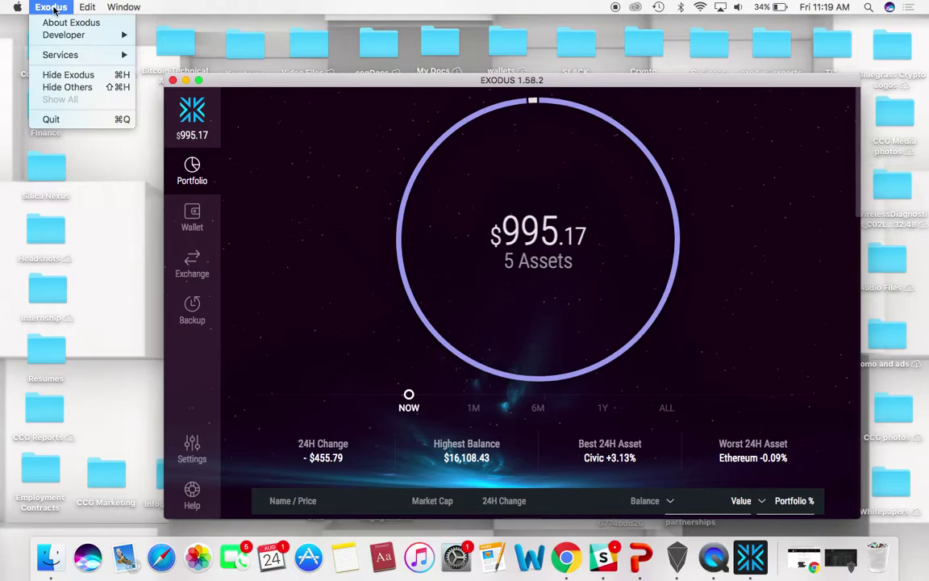
# Step: Reveal the EOS Mainnet private keys via Developer > Assets, then close Exodus
pyautogui.moveTo(56, 33)
pyautogui.moveTo(151, 40)
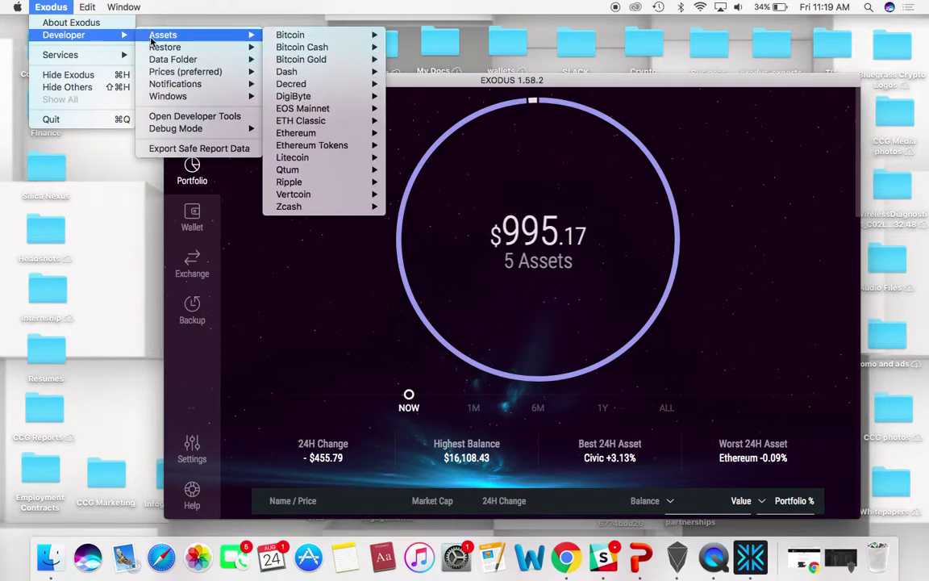
pyautogui.moveTo(310, 110)
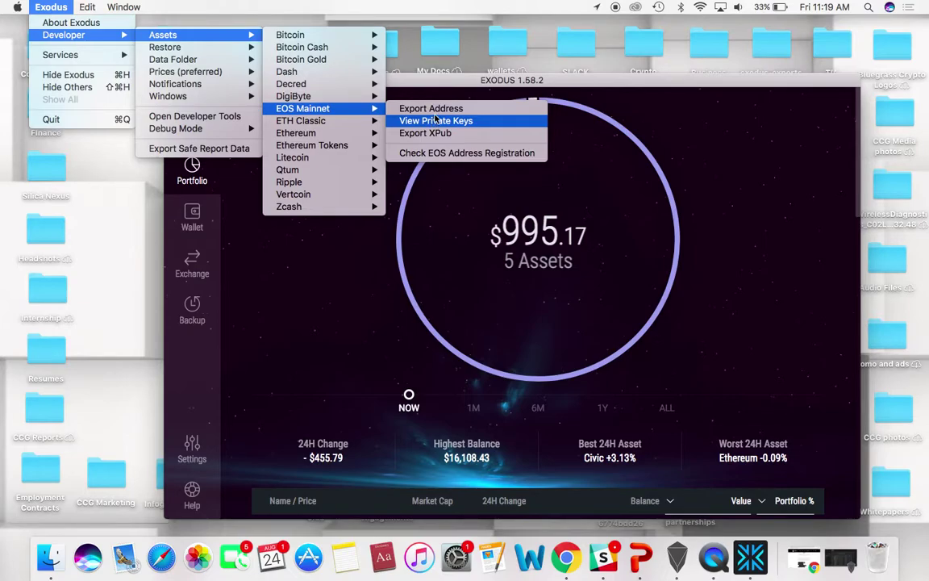
pyautogui.click(390, 78)
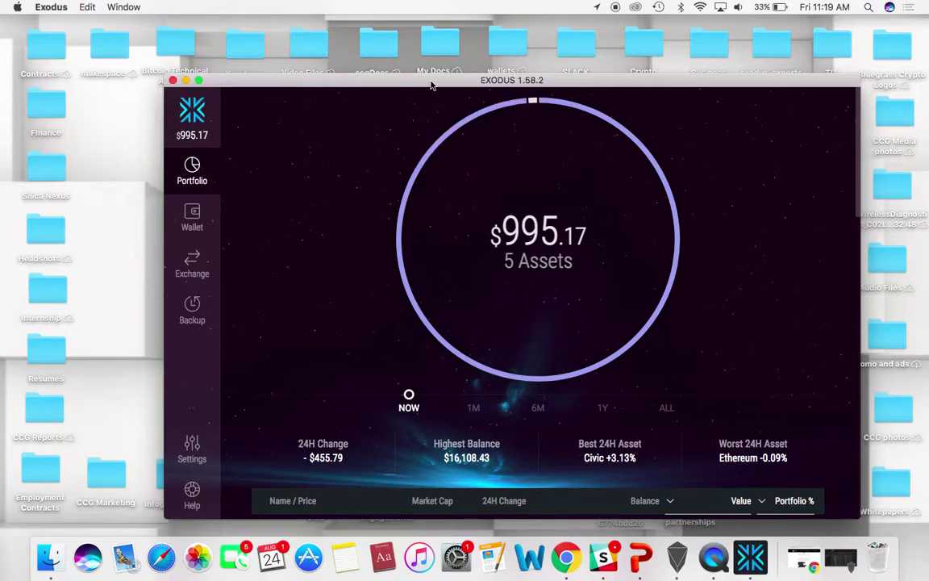
pyautogui.click(172, 80)
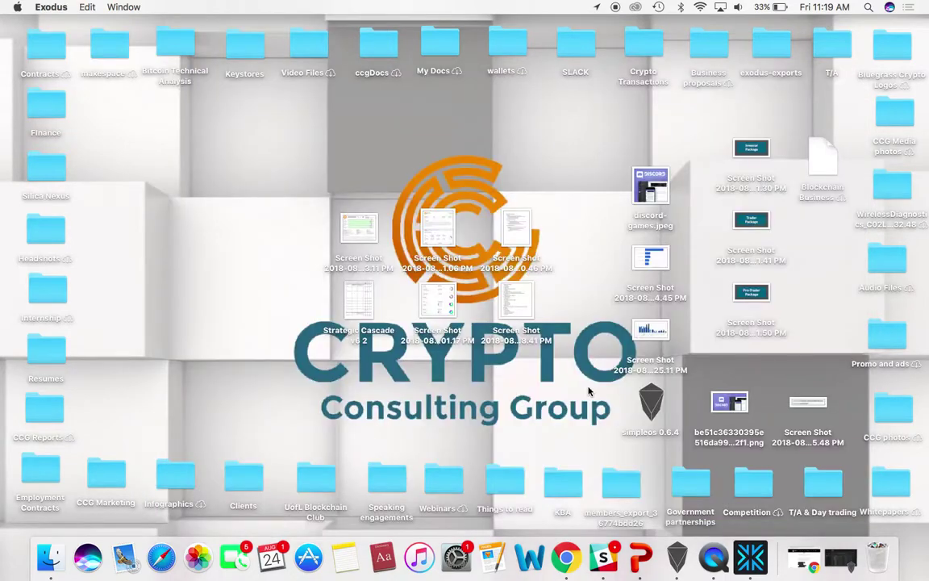
# Step: Bring SimplEOS back, check its settings and history, and open the Send form with two contacts
pyautogui.click(678, 557)
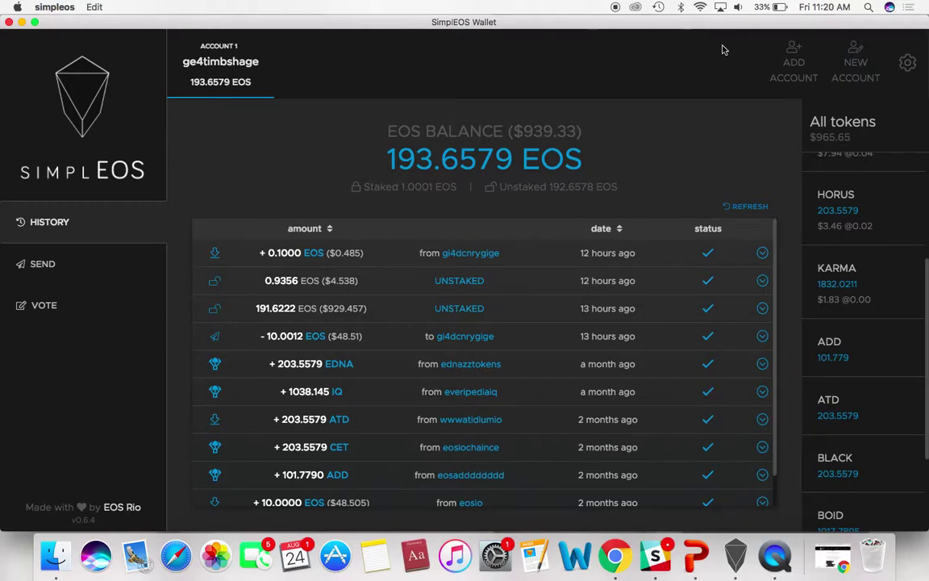
pyautogui.click(908, 62)
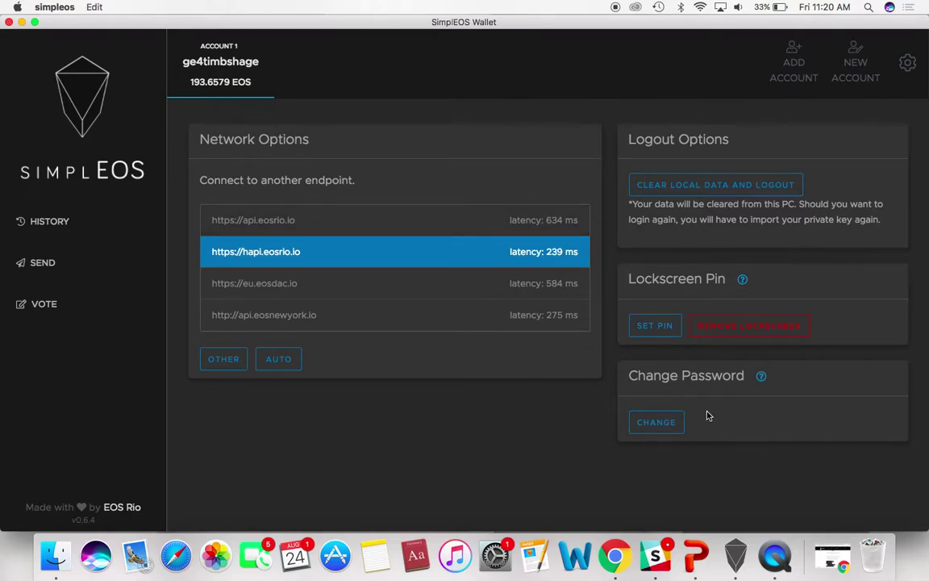
pyautogui.click(72, 223)
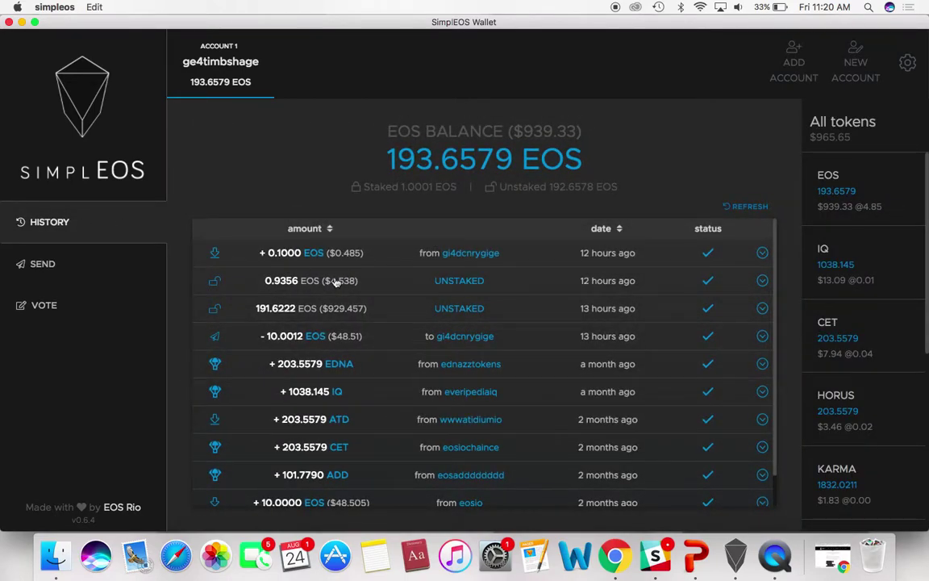
pyautogui.scroll(-2, 475, 388)
pyautogui.scroll(2, 532, 393)
pyautogui.click(112, 264)
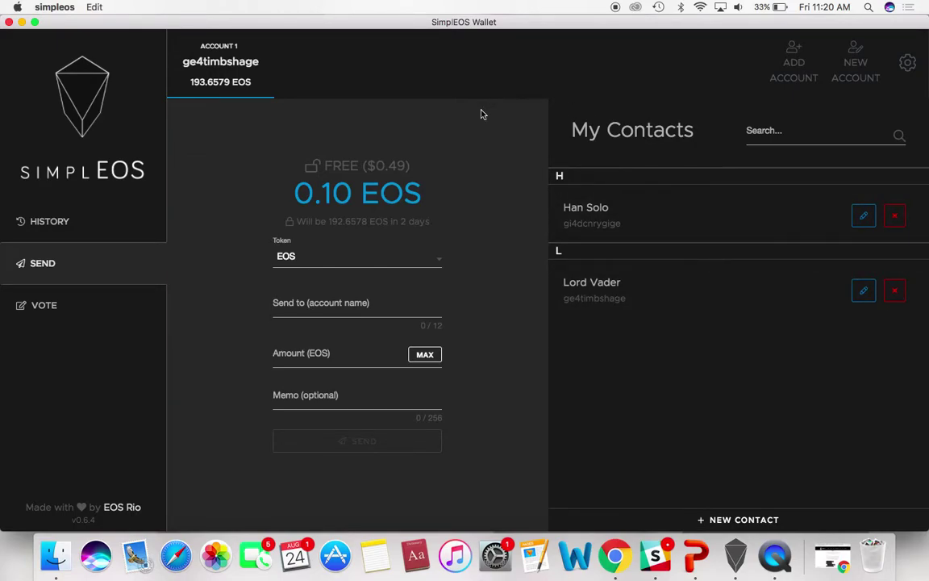
pyautogui.click(438, 258)
pyautogui.scroll(-3, 330, 372)
pyautogui.scroll(-2, 329, 371)
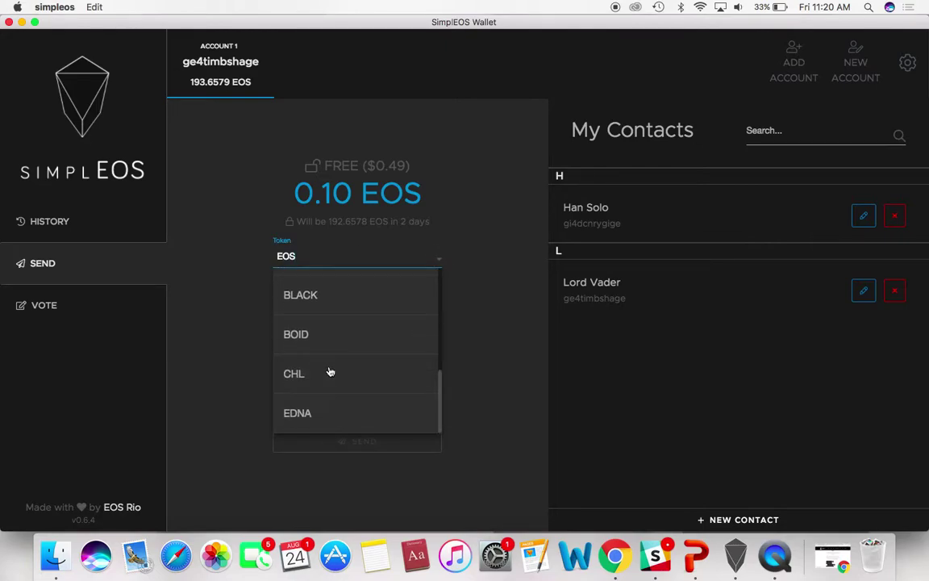
pyautogui.scroll(5, 331, 369)
pyautogui.click(465, 323)
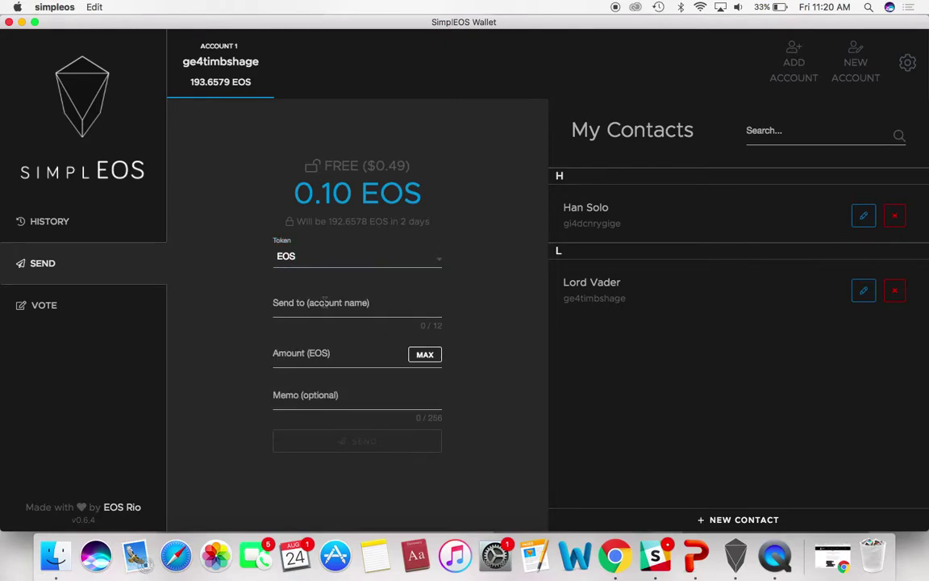
pyautogui.click(289, 274)
pyautogui.click(448, 333)
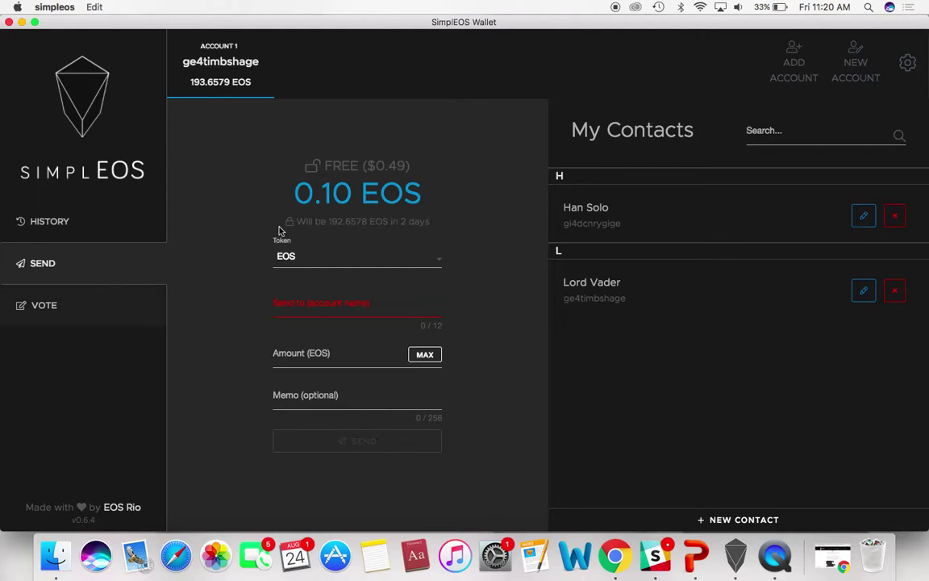
# Step: Open the Vote page and drag the stake slider to try a larger EOS stake
pyautogui.click(96, 301)
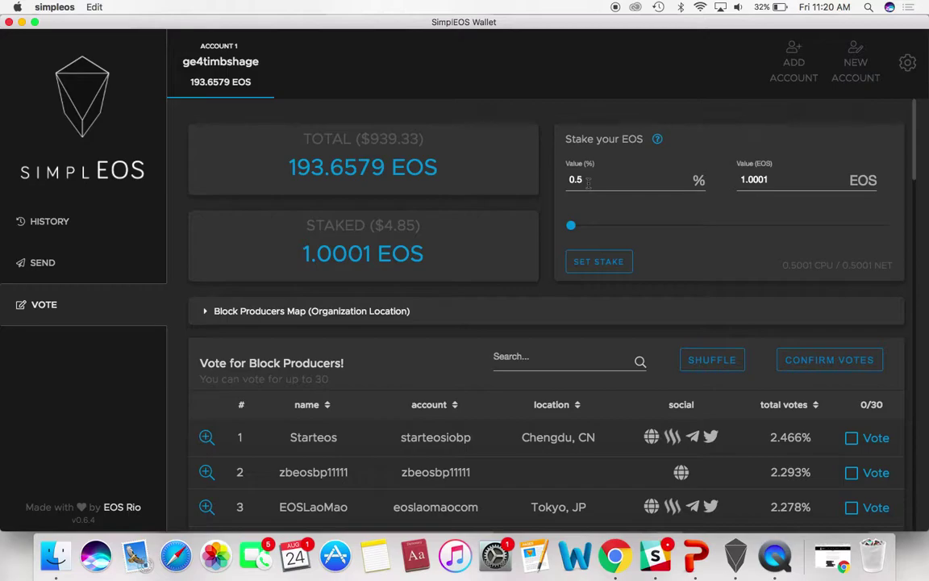
pyautogui.moveTo(578, 233); pyautogui.dragTo(549, 220)
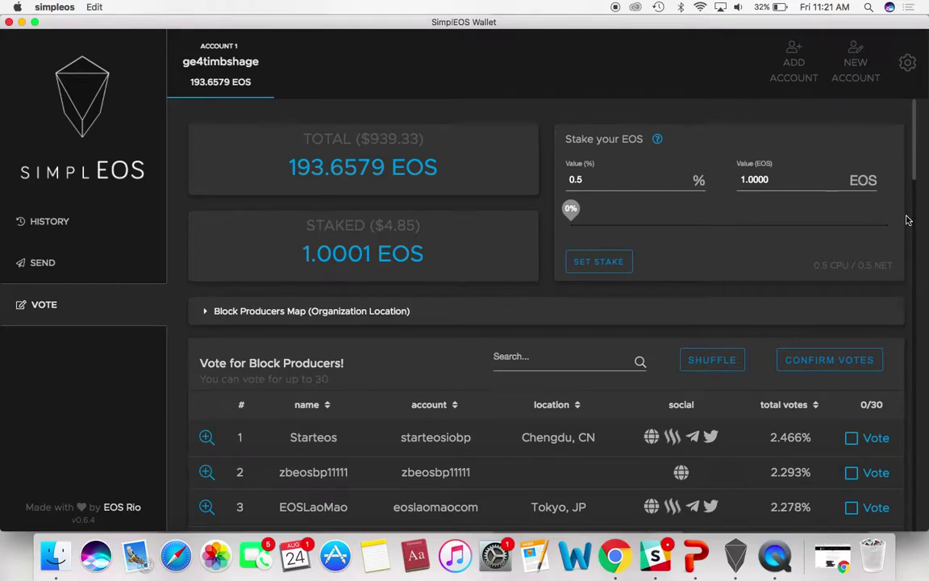
pyautogui.scroll(-4, 907, 214)
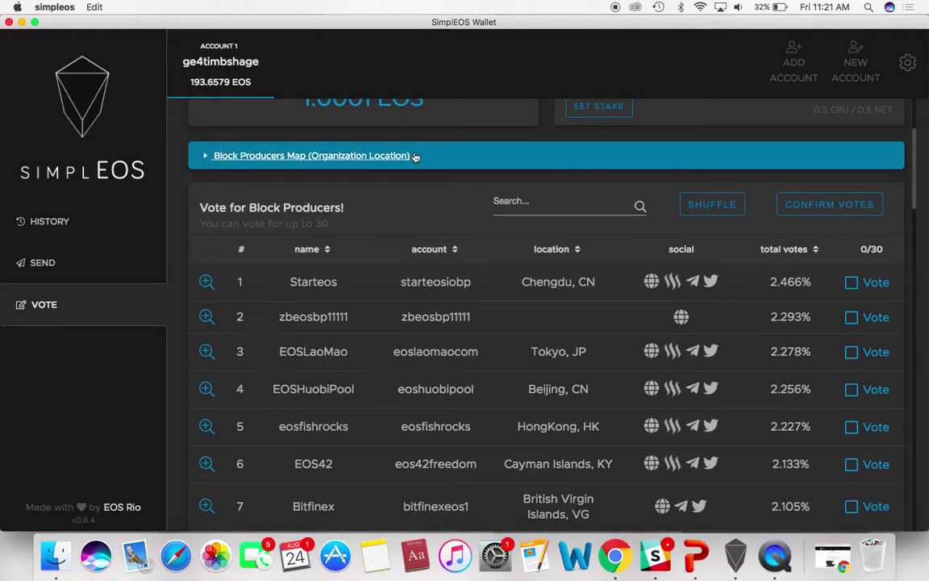
pyautogui.click(411, 155)
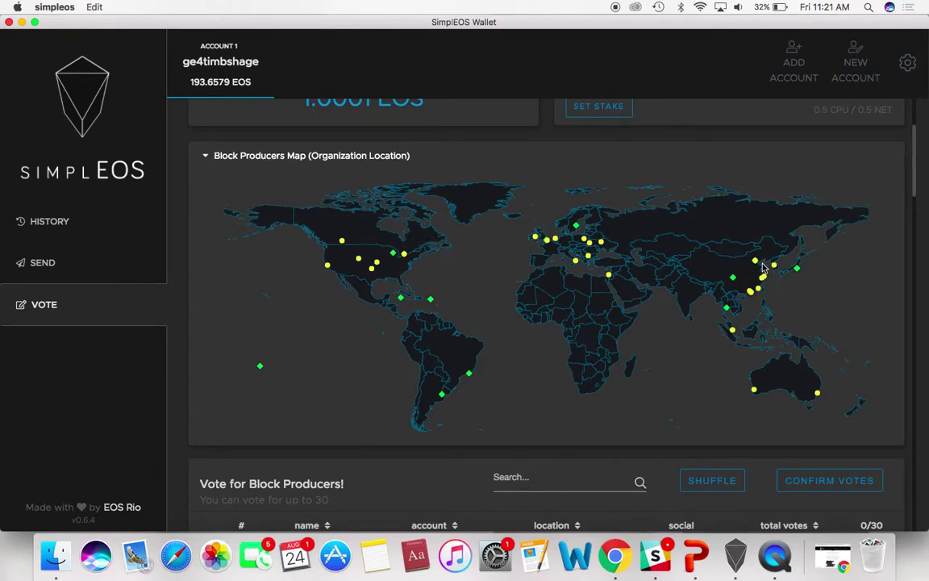
pyautogui.moveTo(469, 375)
pyautogui.click(268, 157)
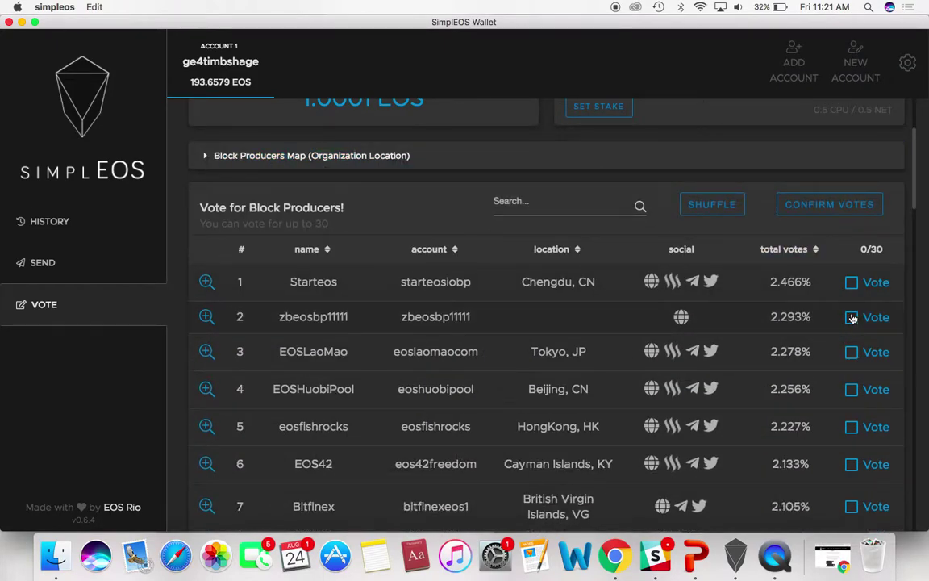
pyautogui.scroll(-3, 852, 319)
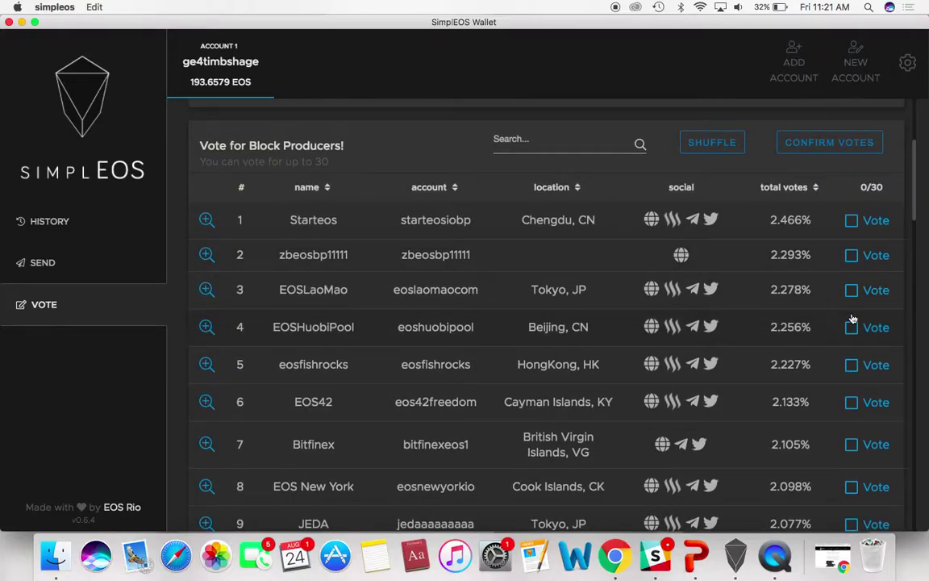
pyautogui.scroll(-3, 813, 314)
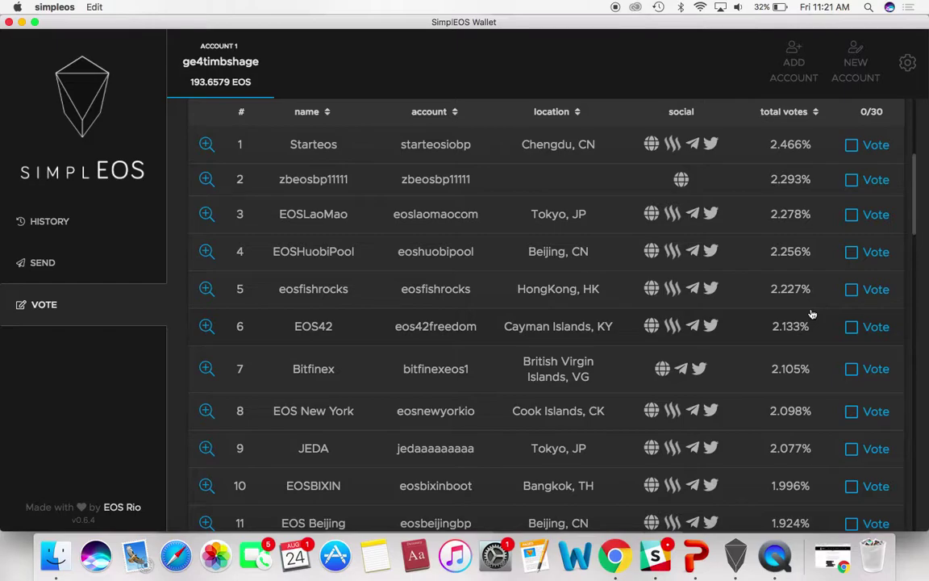
pyautogui.scroll(-20, 812, 315)
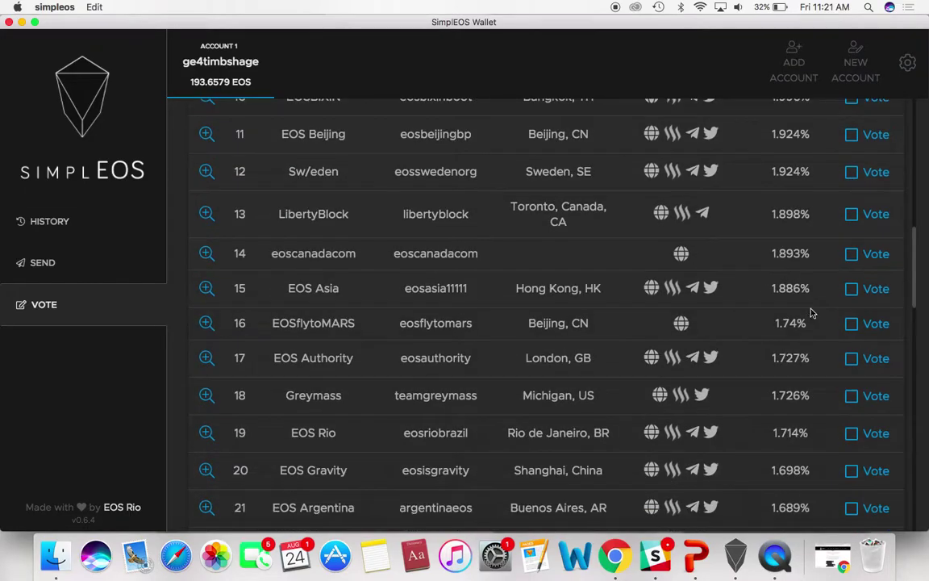
pyautogui.scroll(-10, 812, 315)
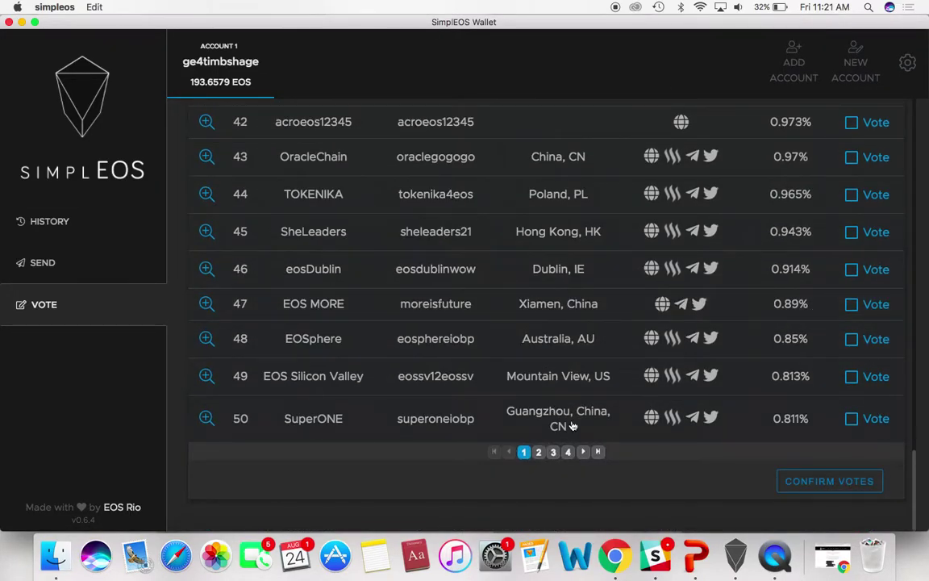
pyautogui.scroll(3, 635, 313)
pyautogui.scroll(20, 635, 312)
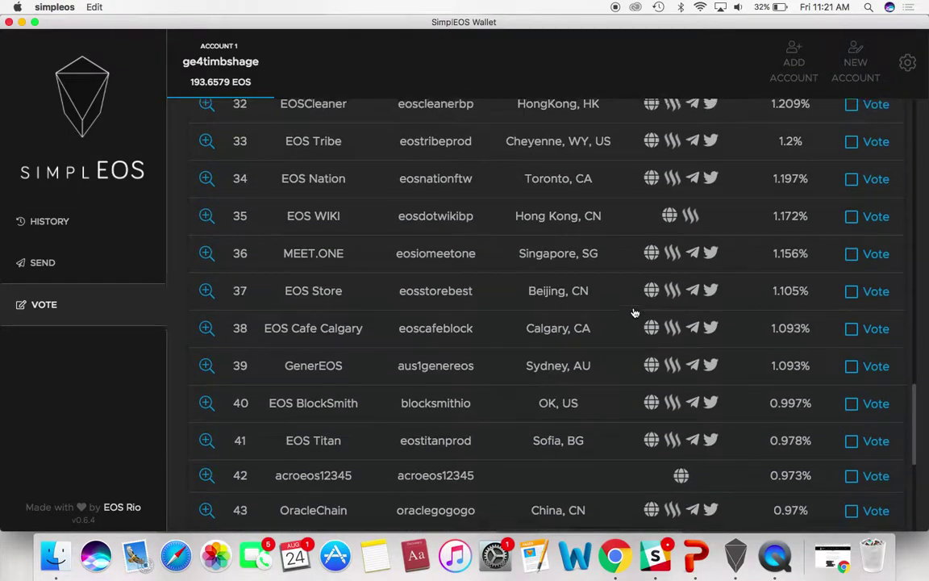
pyautogui.scroll(10, 635, 312)
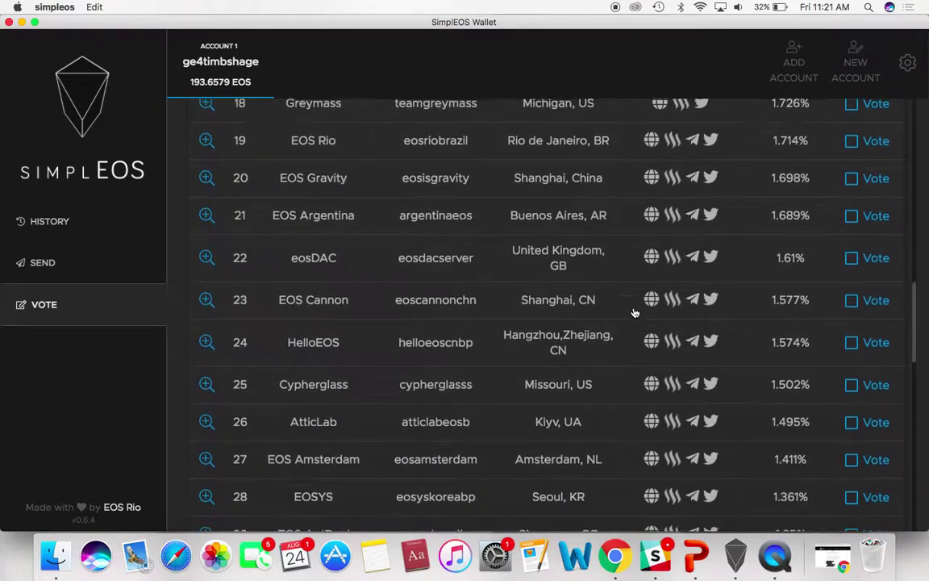
pyautogui.scroll(2, 635, 312)
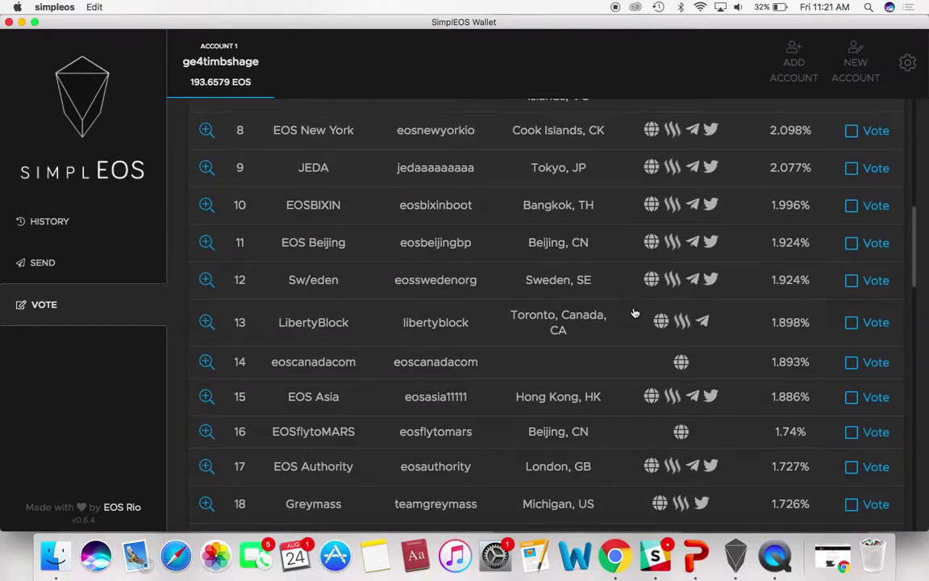
pyautogui.scroll(10, 635, 312)
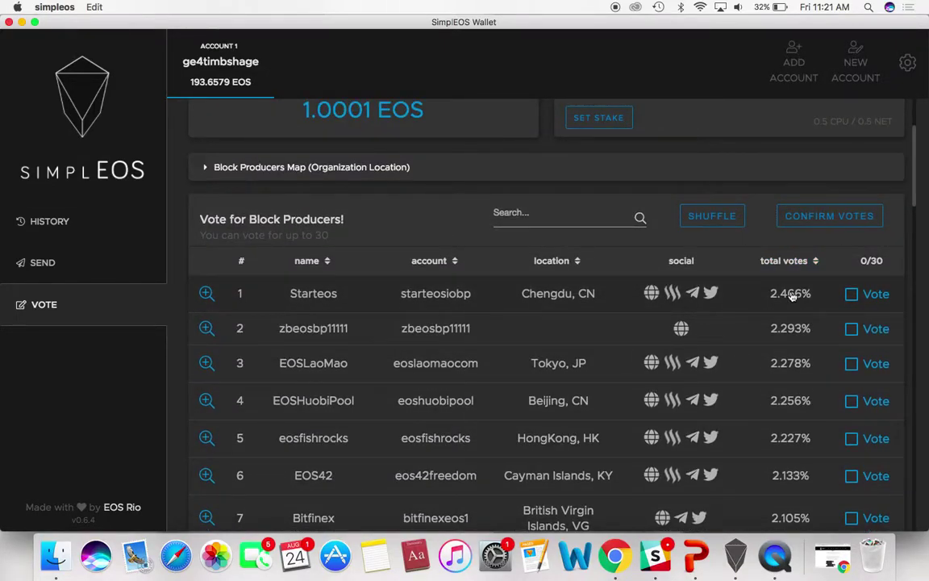
pyautogui.scroll(-1, 792, 296)
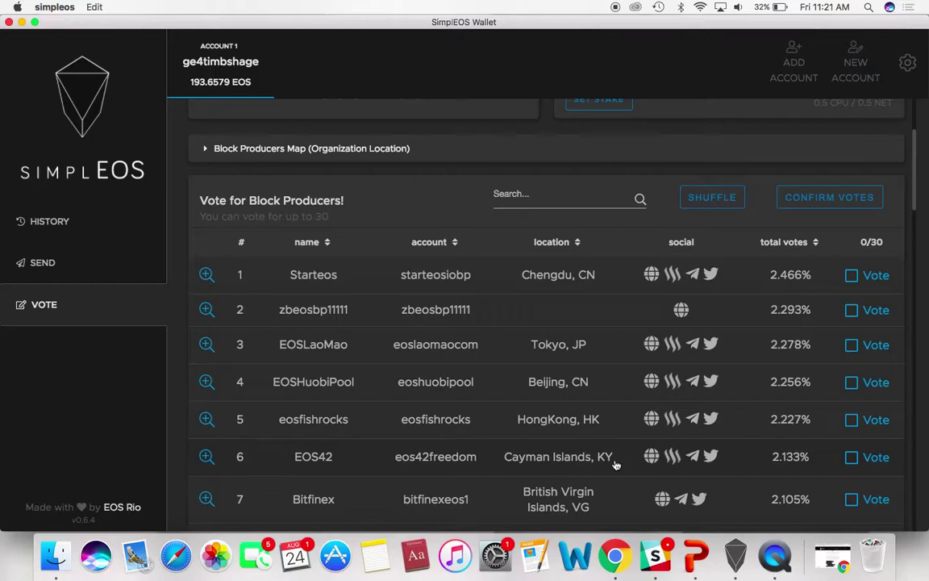
pyautogui.scroll(-5, 613, 464)
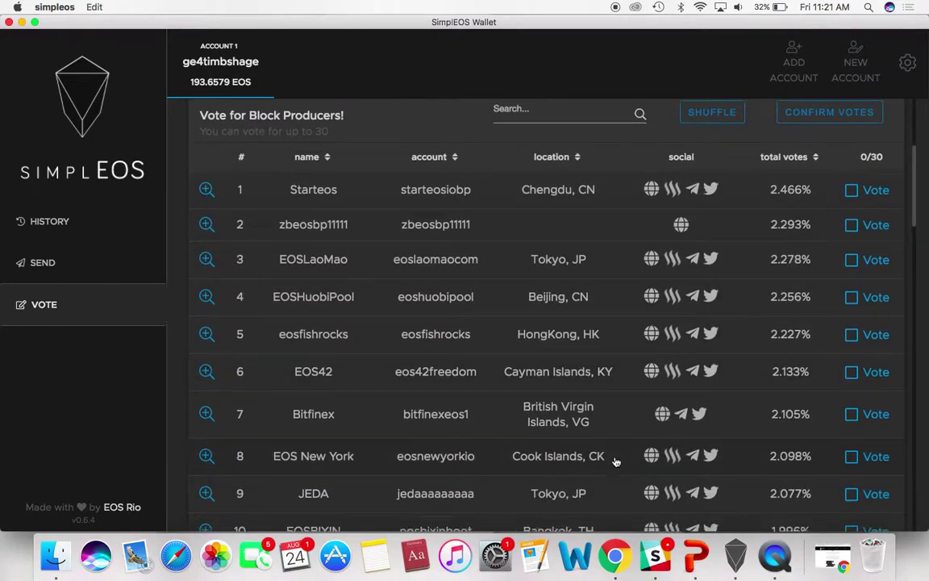
# Step: Tick then untick the Starteos vote, and return via Send to the History page
pyautogui.scroll(10, 787, 214)
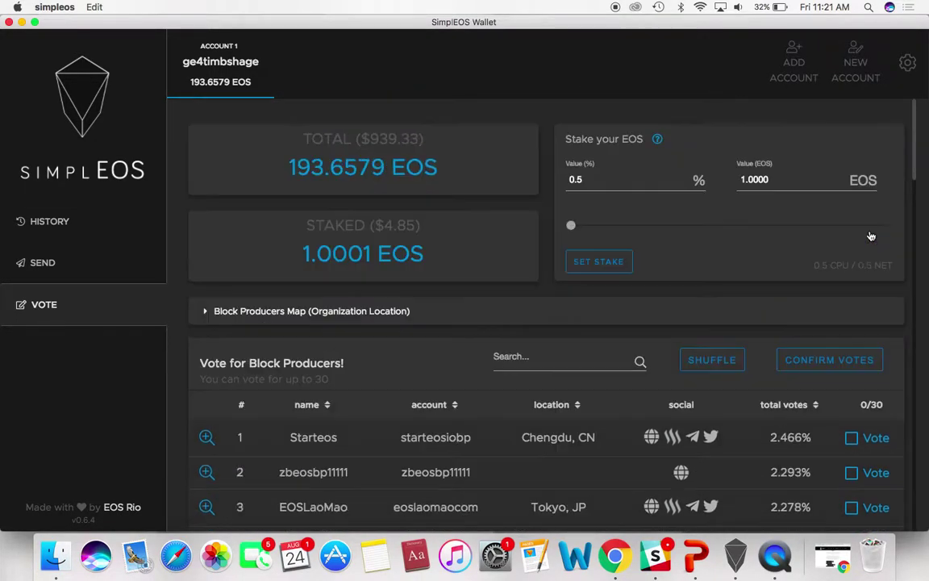
pyautogui.click(852, 440)
pyautogui.click(854, 439)
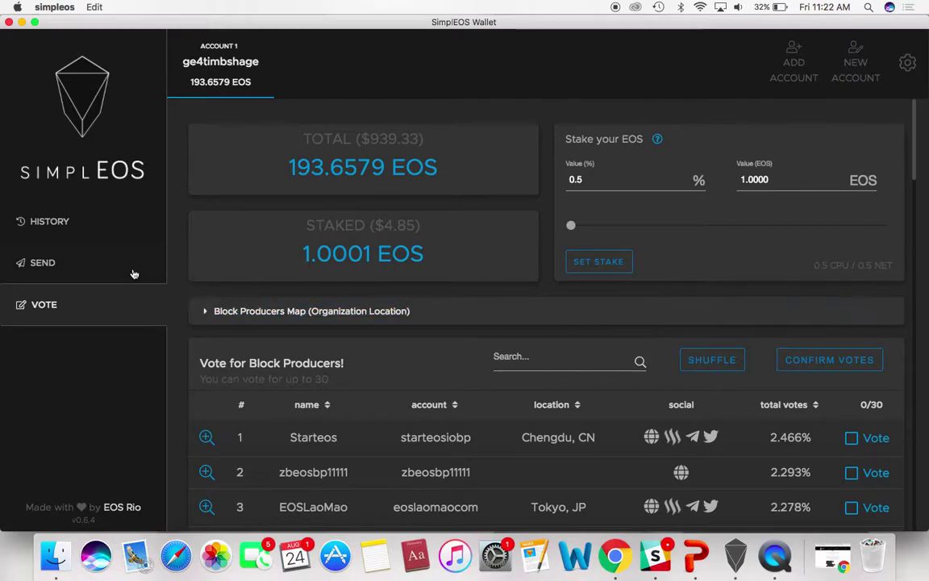
pyautogui.click(117, 250)
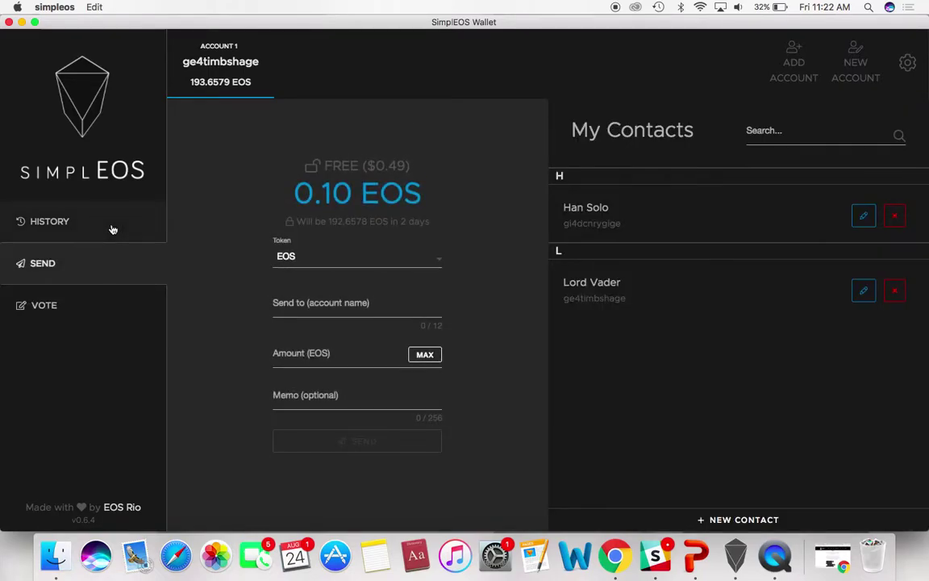
pyautogui.click(113, 230)
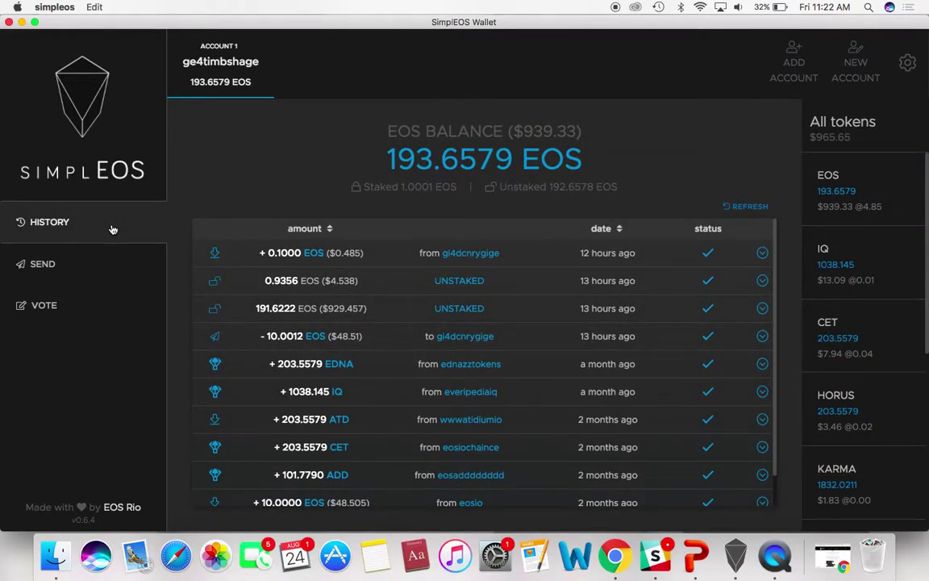